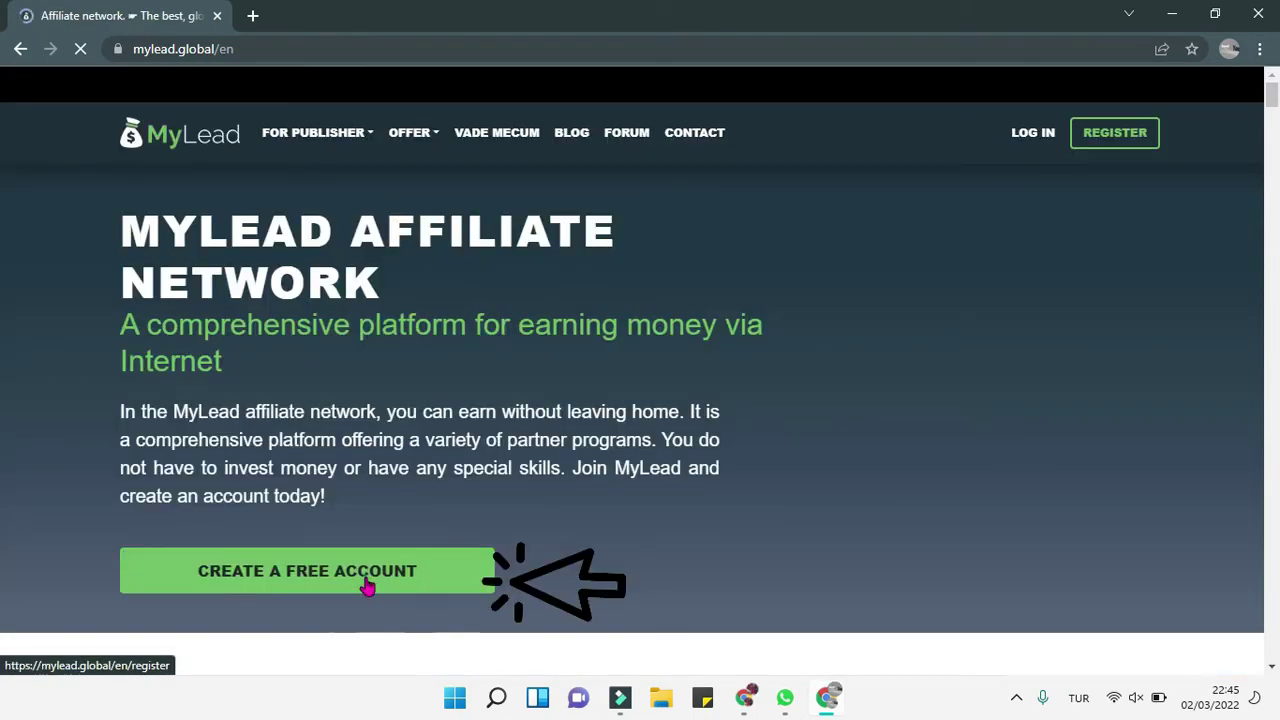
# Step: Open the free registration form and fill in the login, e-mail and both matching passwords
pyautogui.click(367, 587)
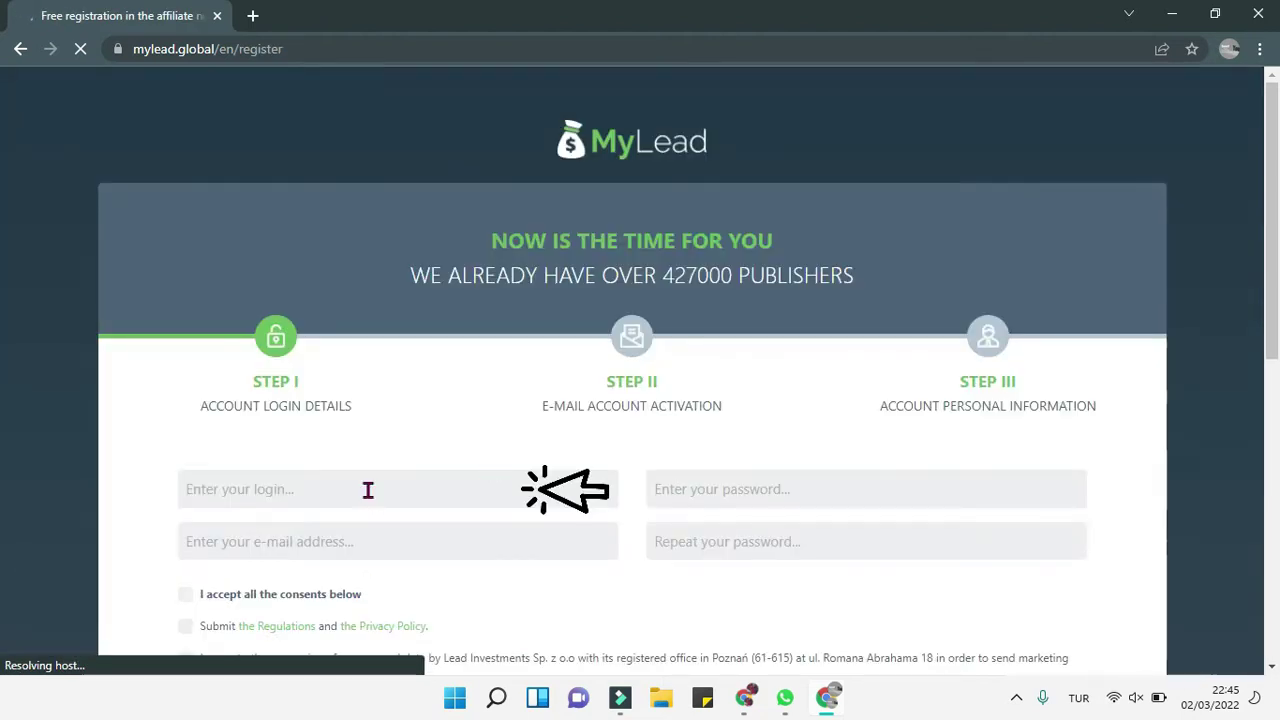
pyautogui.click(368, 489)
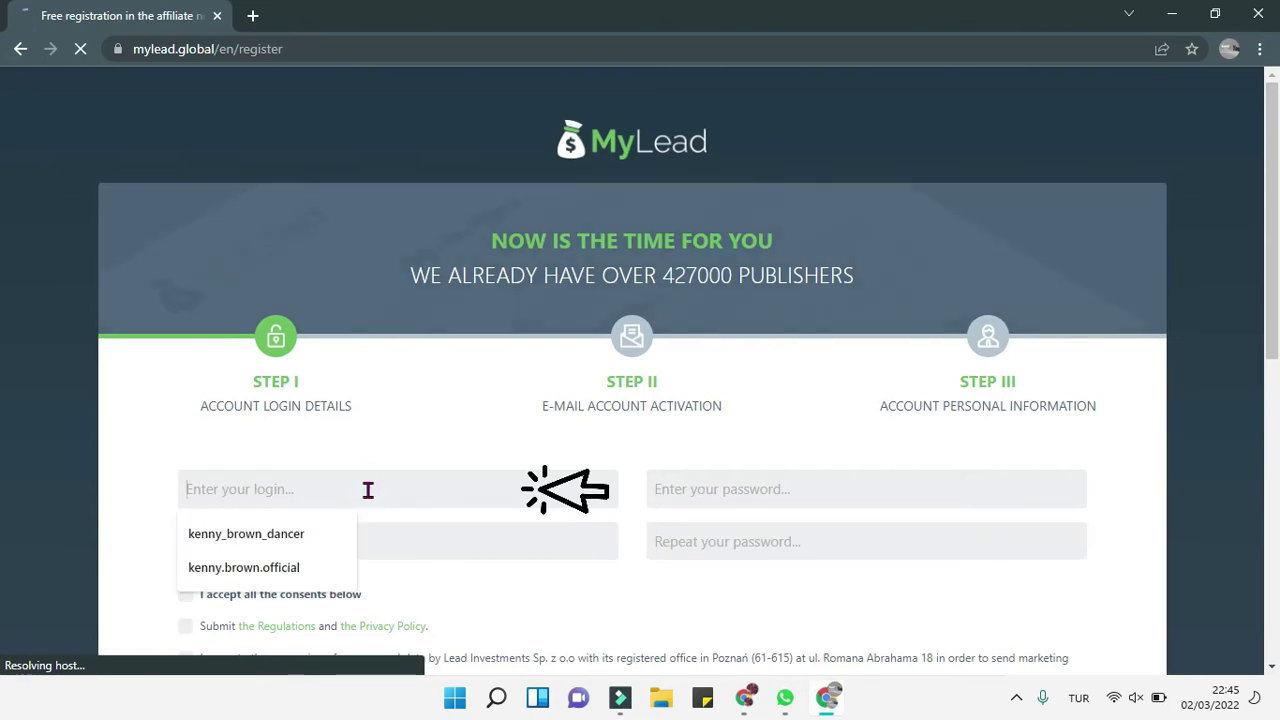
pyautogui.hotkey('ctrl', 'v')
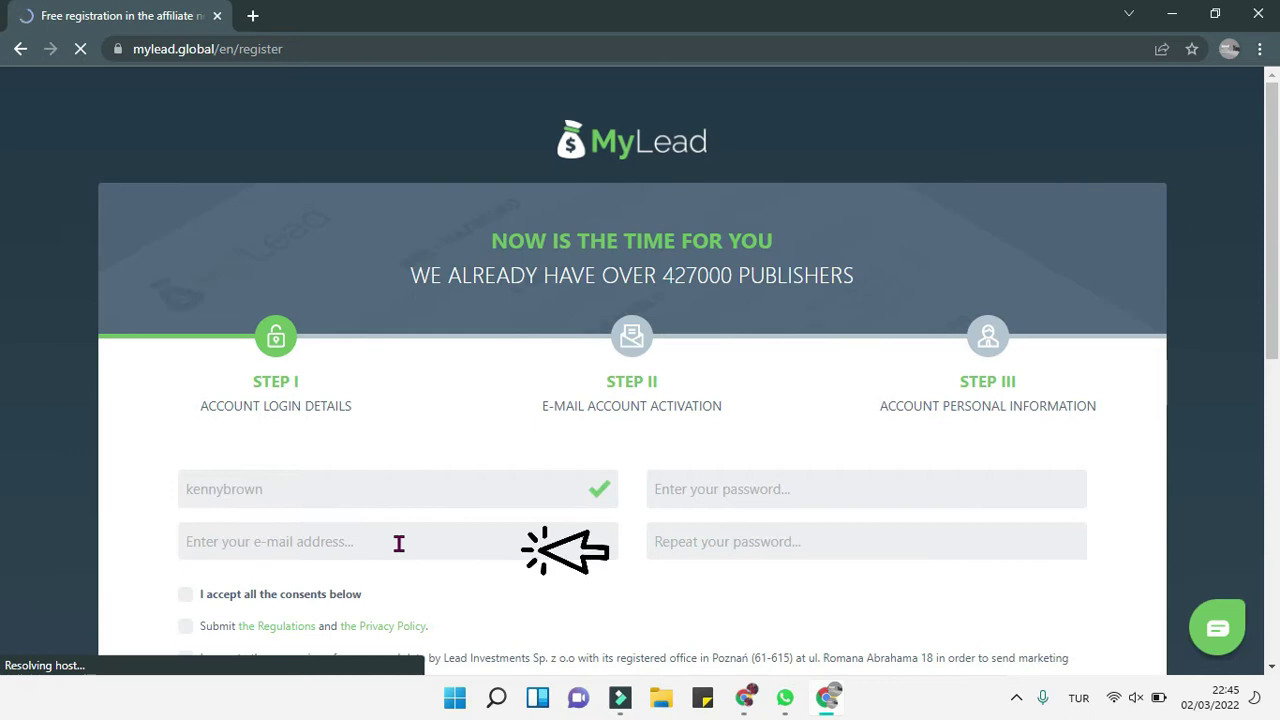
pyautogui.click(398, 543)
pyautogui.click(307, 397)
pyautogui.click(778, 489)
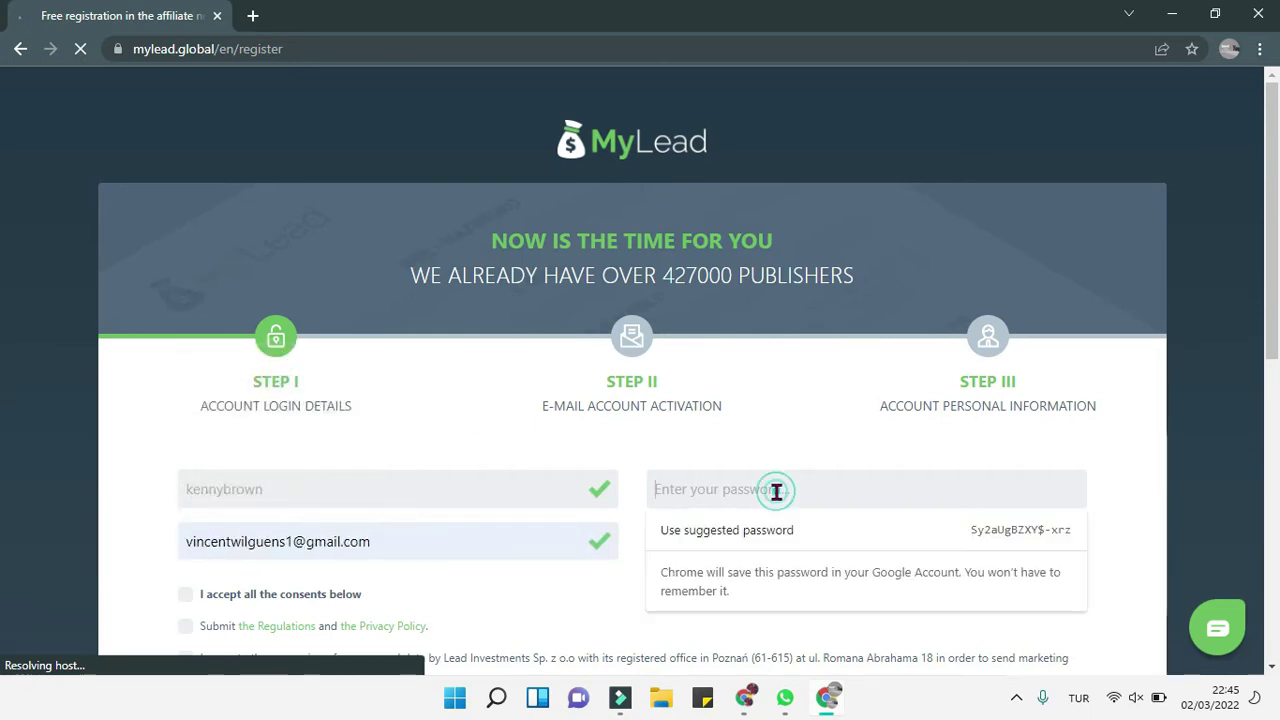
pyautogui.write('•••••••••')
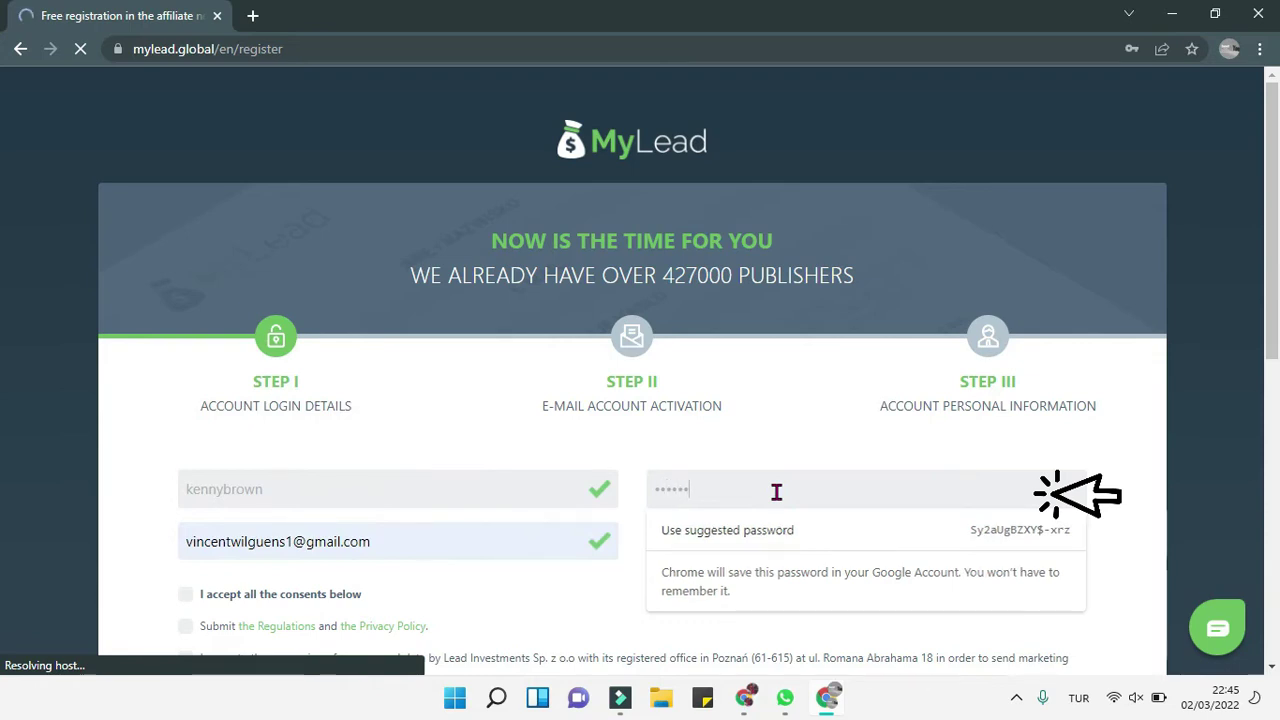
pyautogui.write('•••')
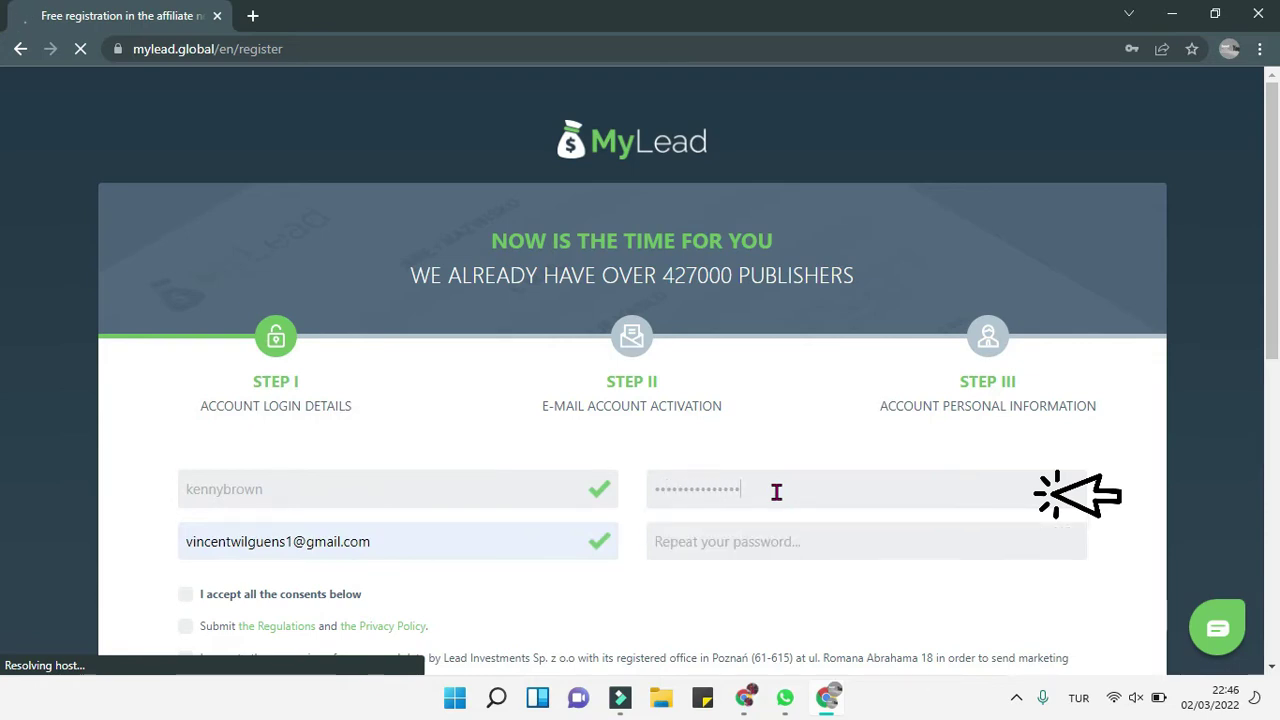
pyautogui.write('••')
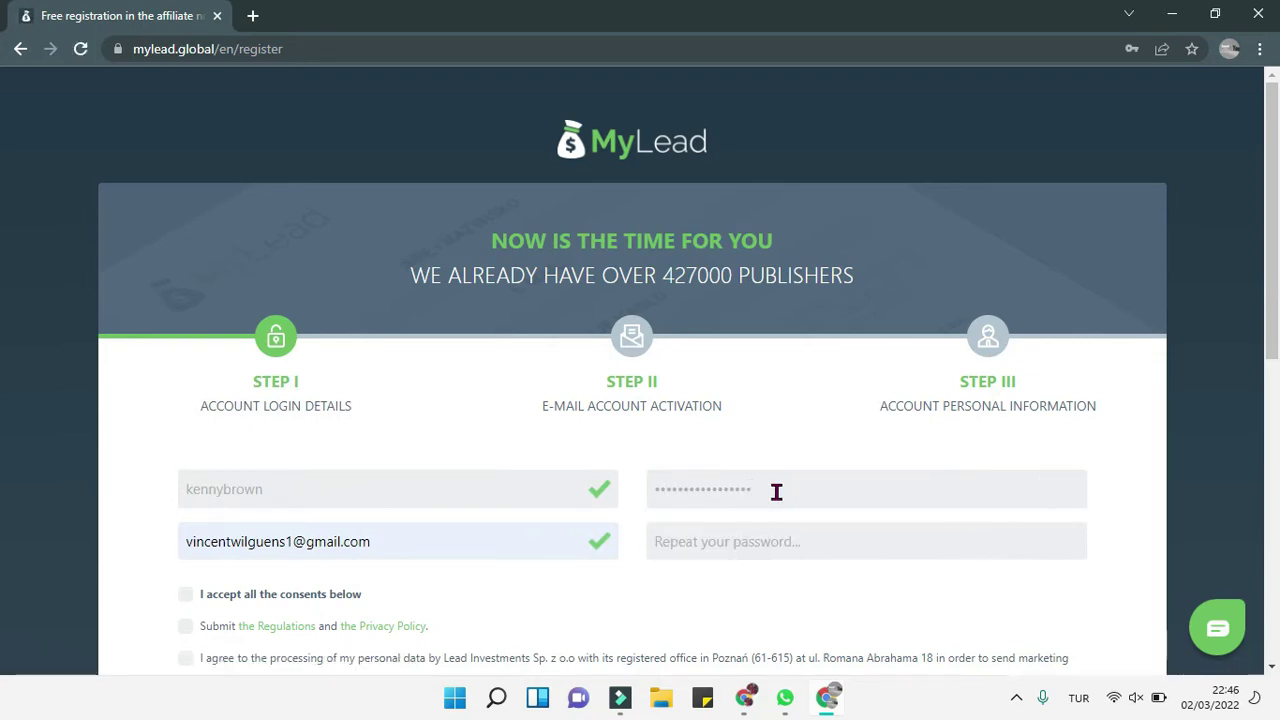
pyautogui.press('Tab')
pyautogui.write('••••••')
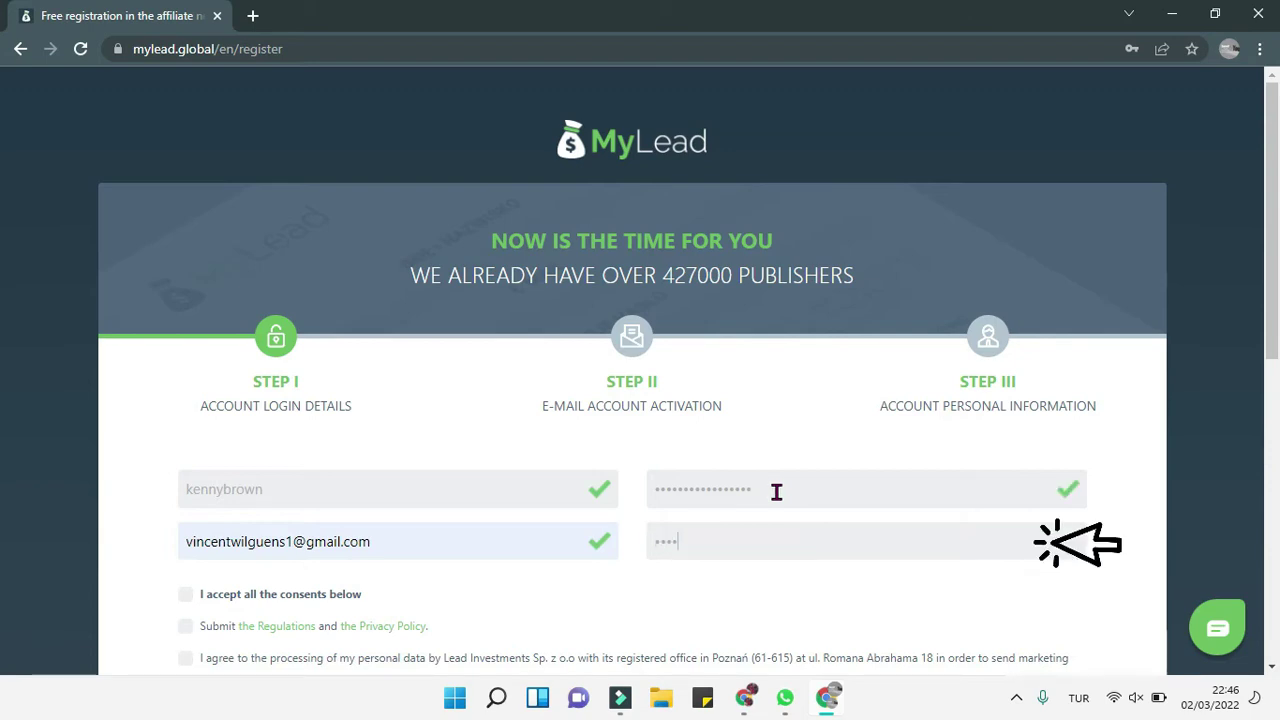
pyautogui.write('•••••••••')
pyautogui.click(651, 597)
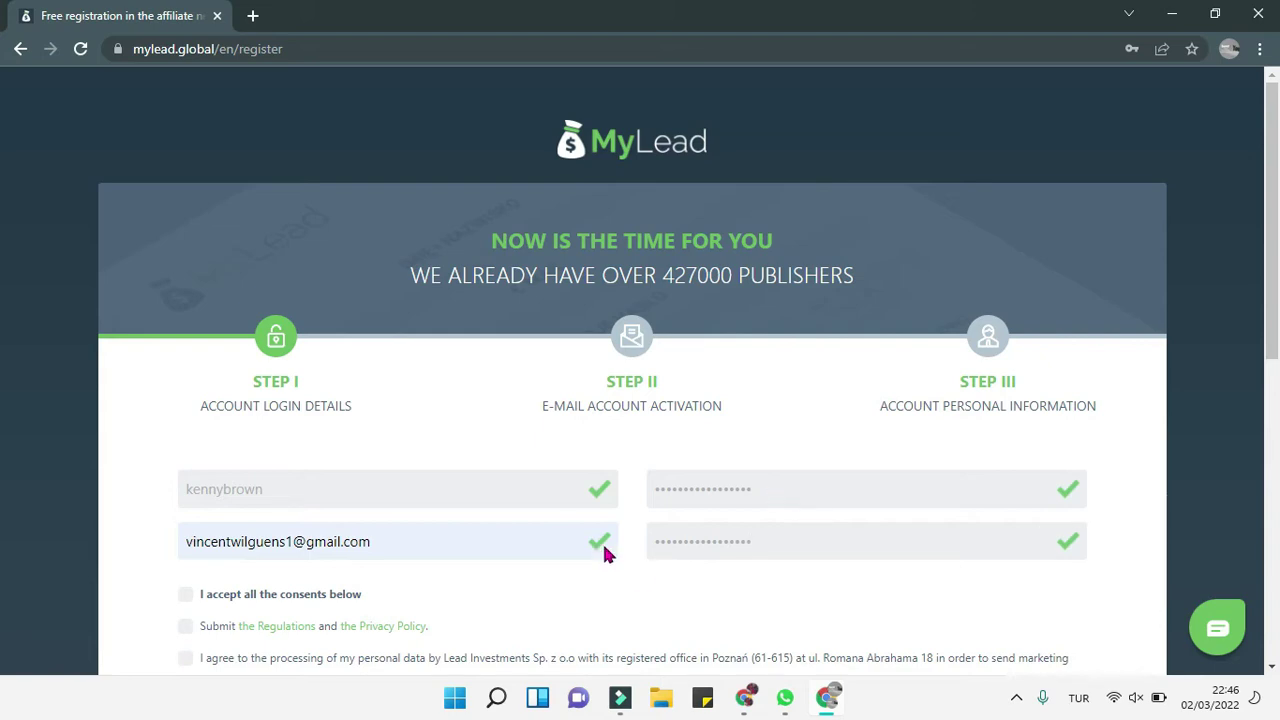
# Step: Accept all the consents, submit the registration and save the password in the browser
pyautogui.scroll(-2, 320, 443)
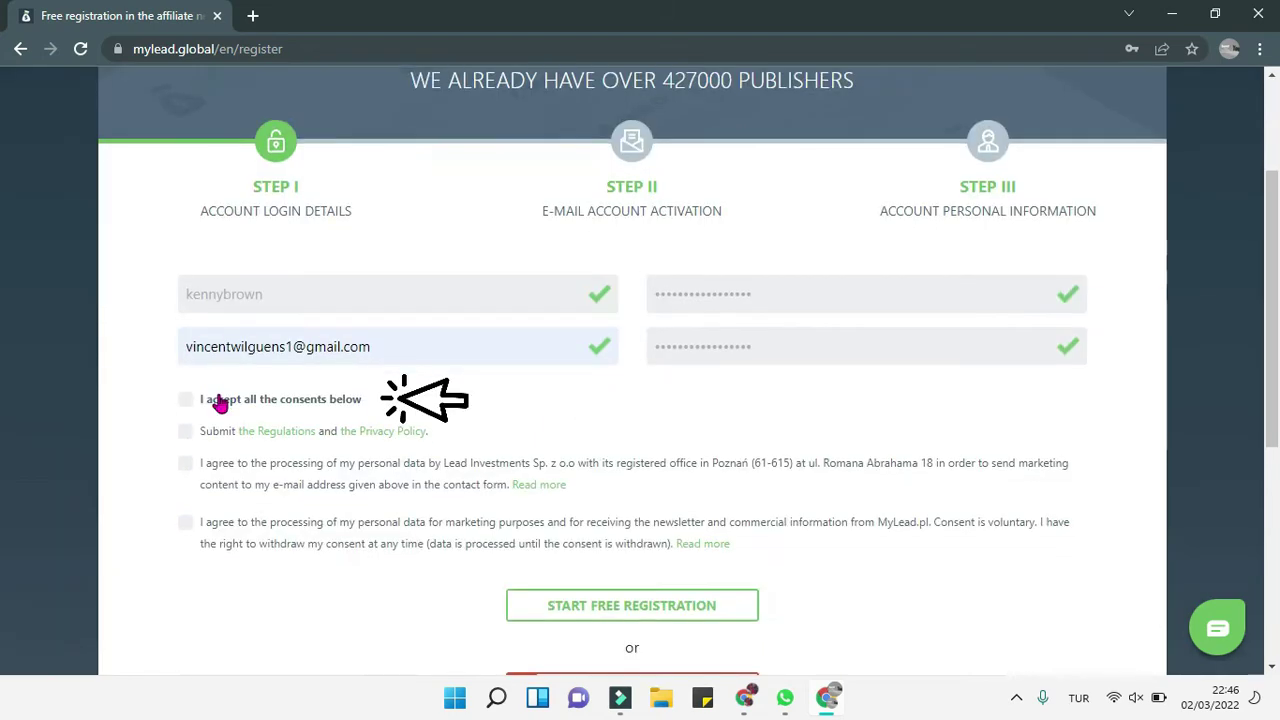
pyautogui.click(186, 401)
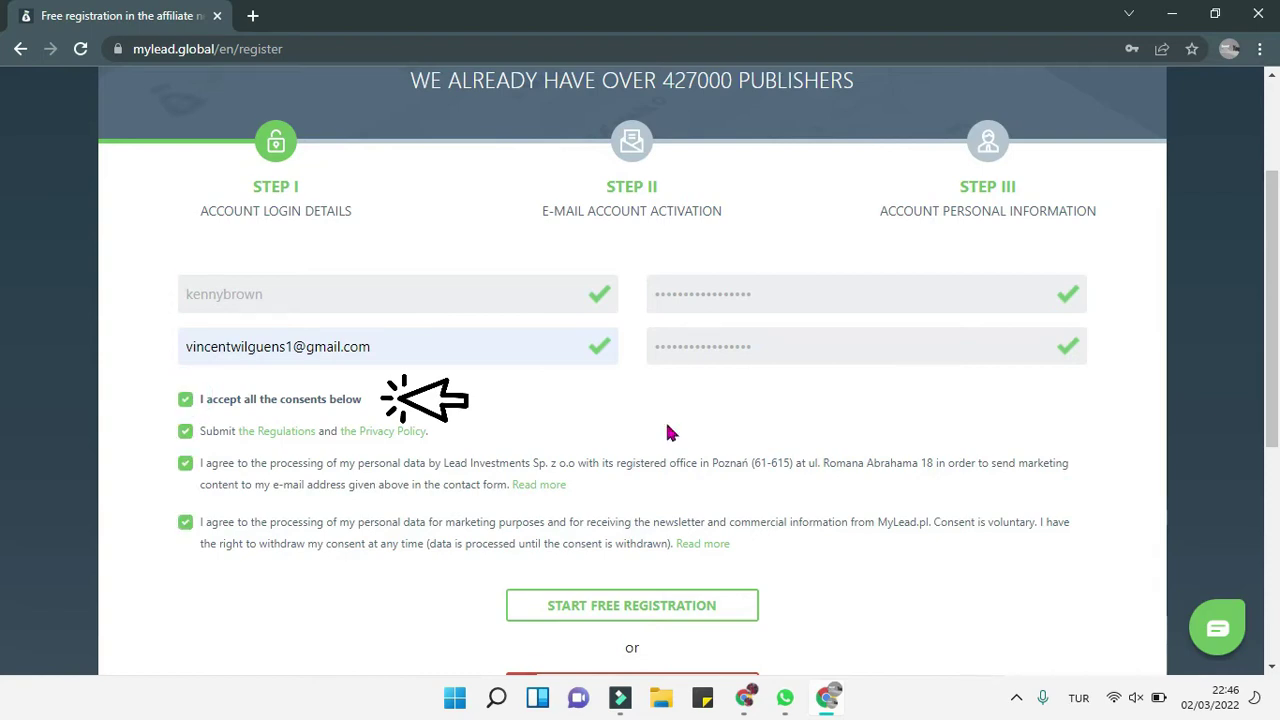
pyautogui.scroll(-1, 669, 554)
pyautogui.click(668, 568)
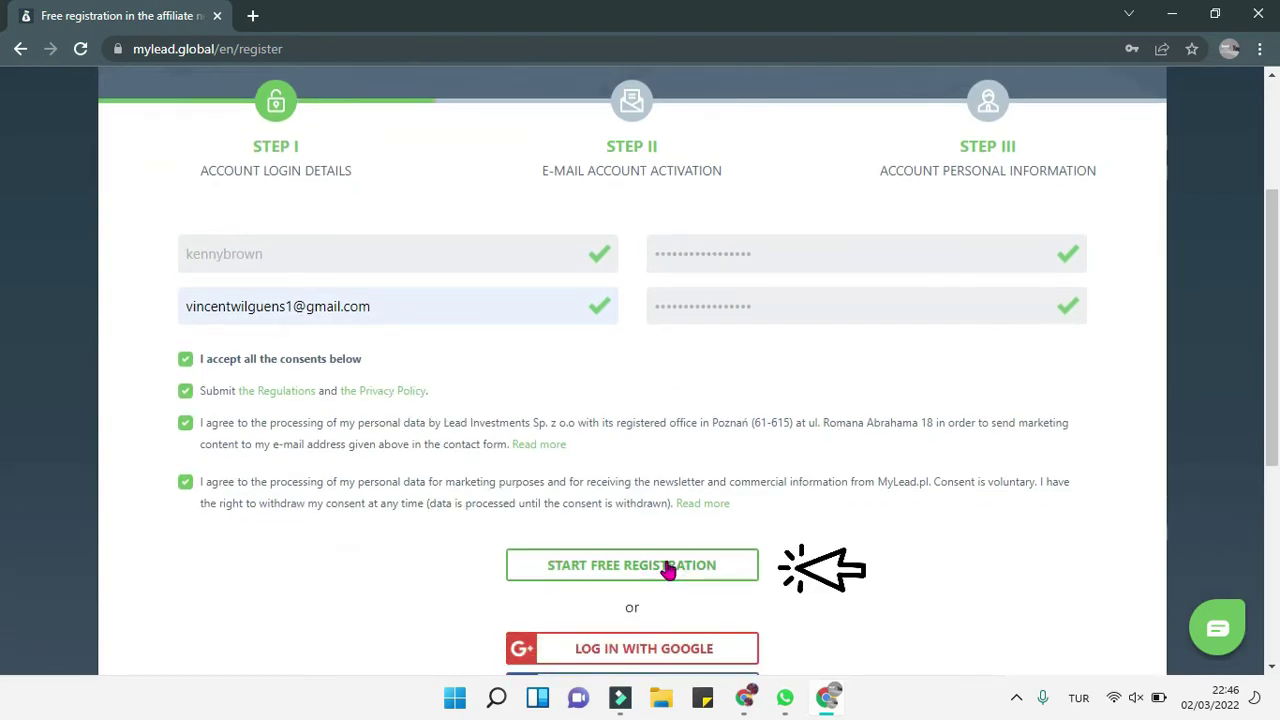
pyautogui.click(726, 568)
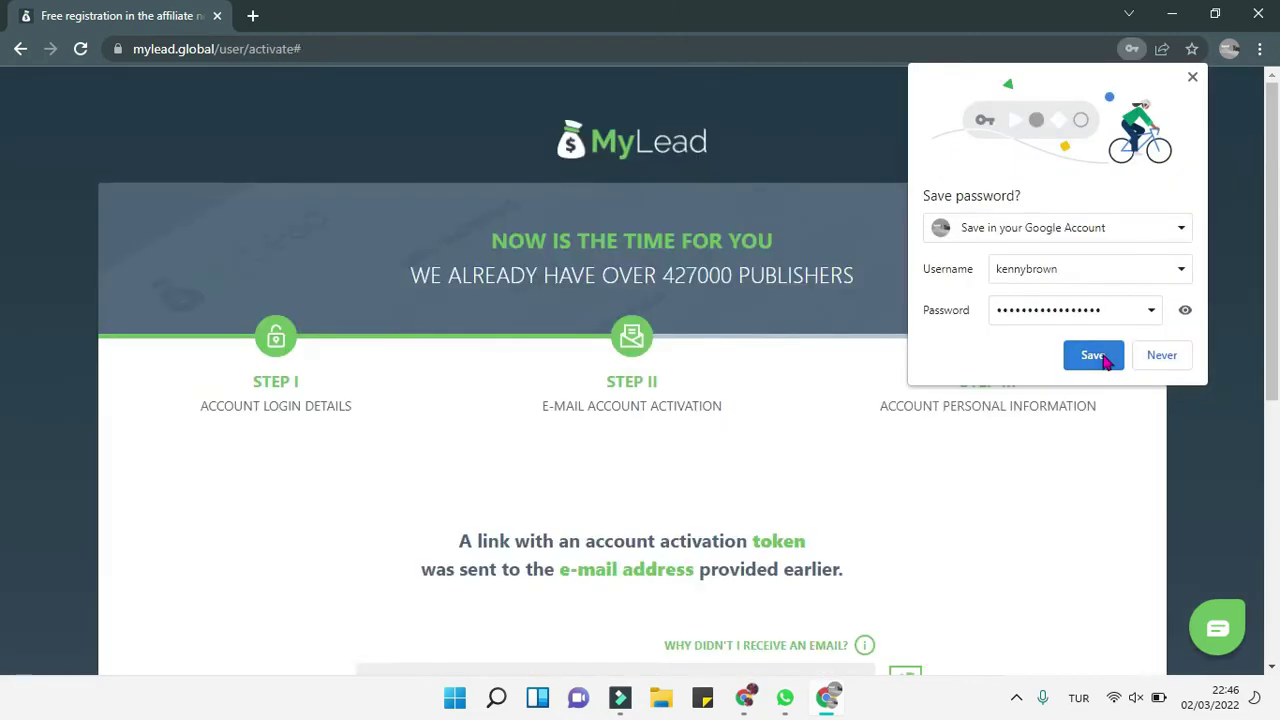
pyautogui.click(1103, 356)
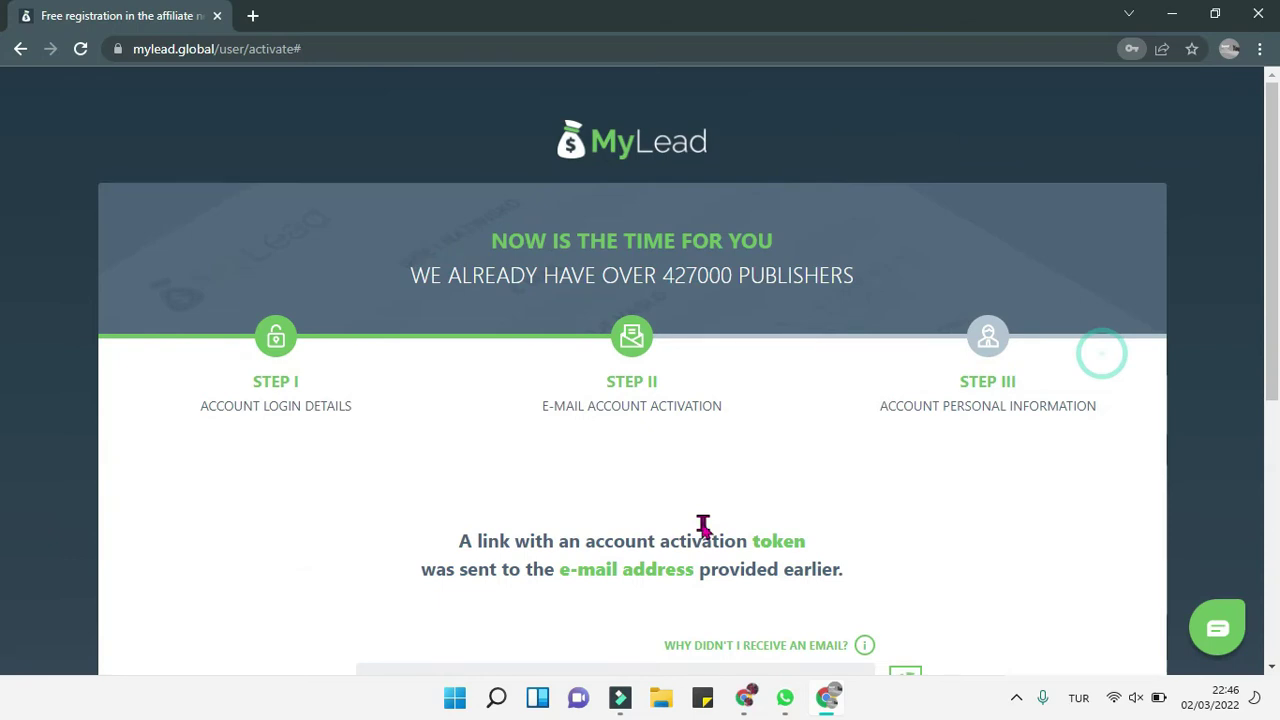
pyautogui.scroll(-1, 607, 505)
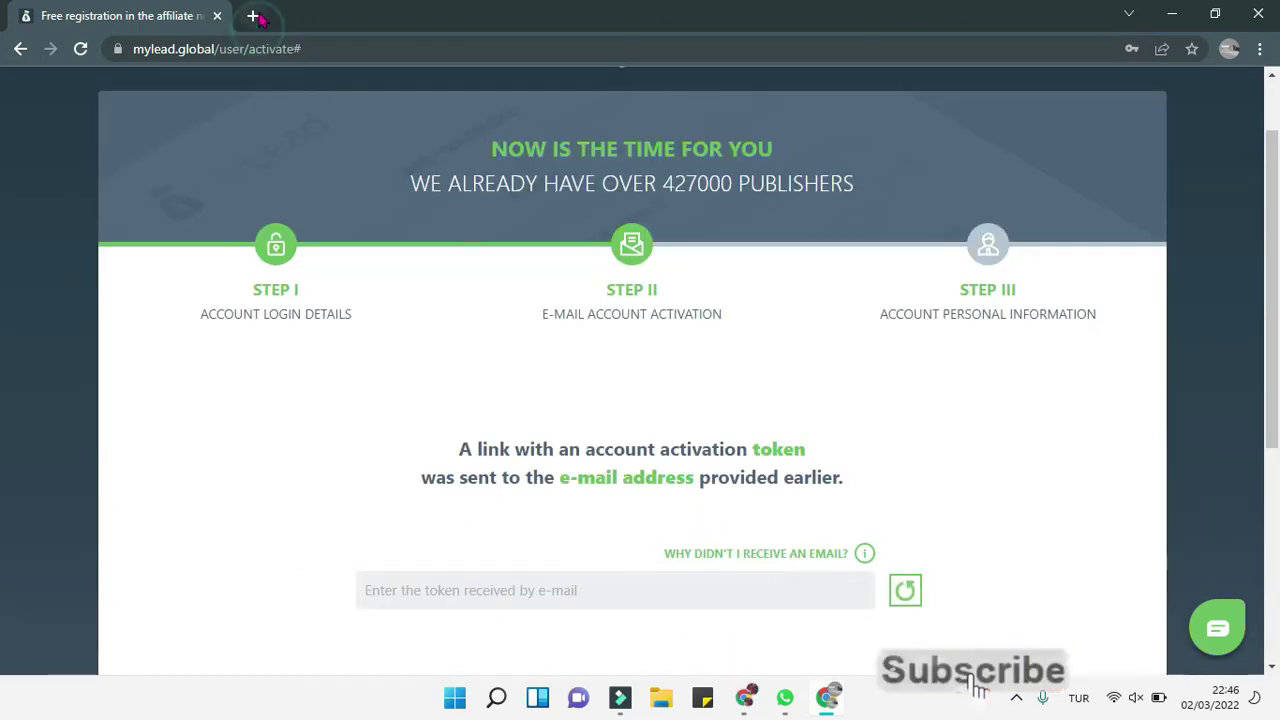
# Step: In a new Gmail tab, open the MyLead activation e-mail under Promotions and activate the account
pyautogui.hotkey('ctrl', 't')
pyautogui.click(1100, 97)
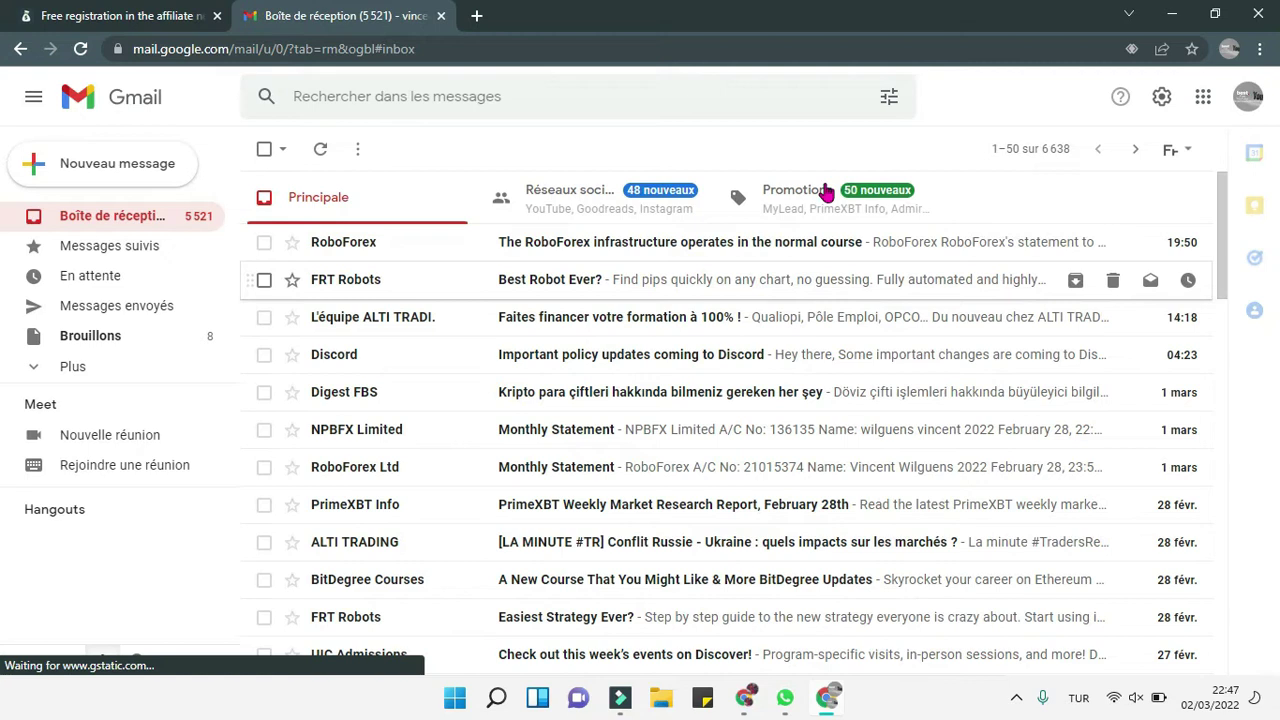
pyautogui.click(806, 205)
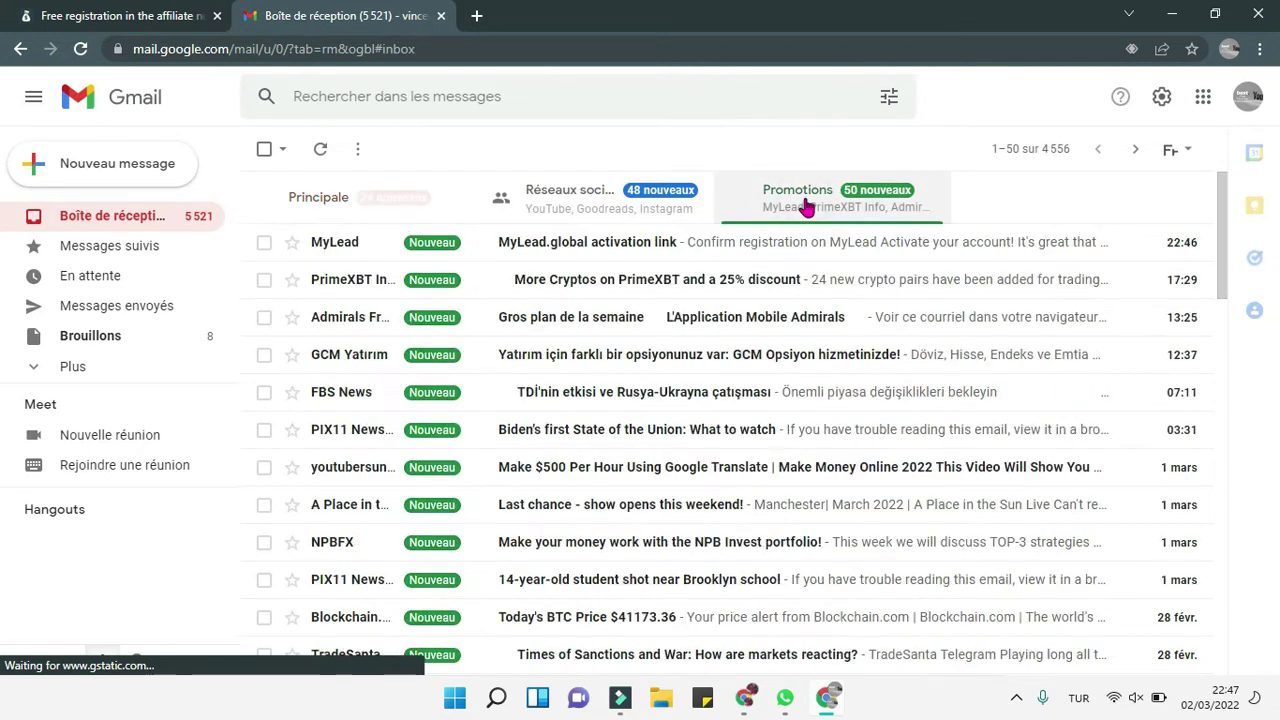
pyautogui.click(657, 252)
pyautogui.scroll(-6, 699, 362)
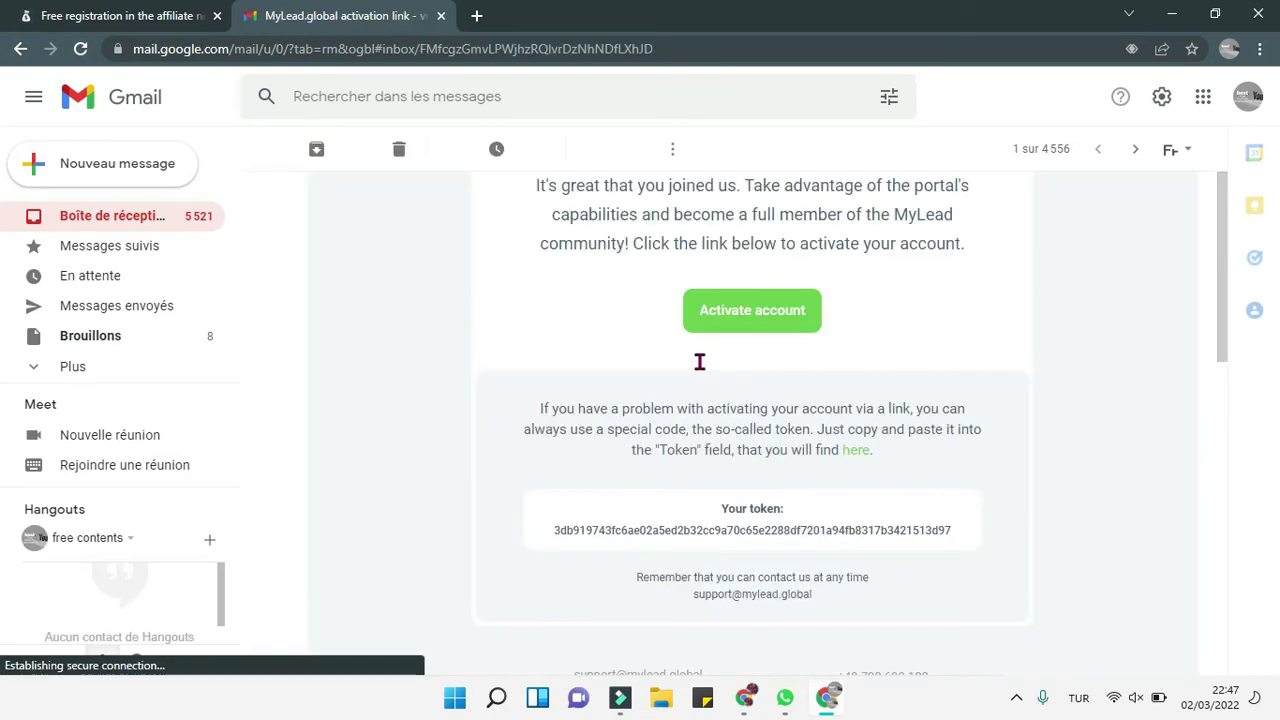
pyautogui.scroll(1, 699, 362)
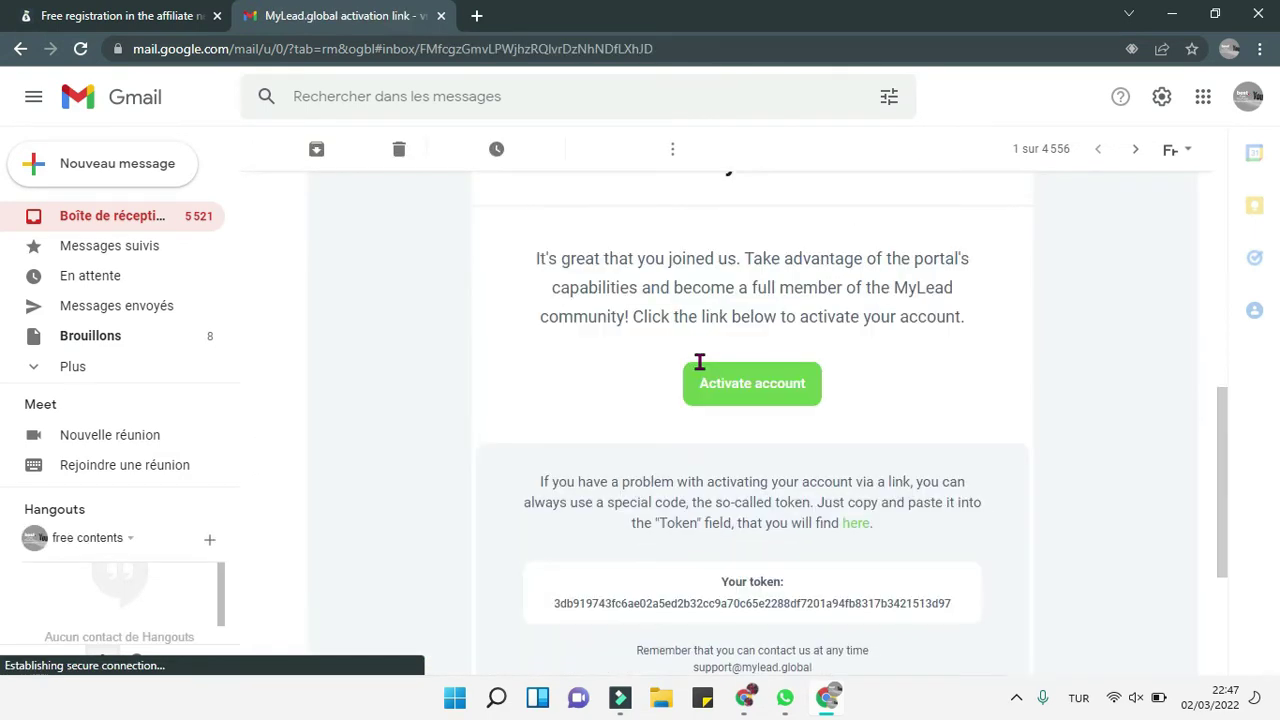
pyautogui.click(755, 394)
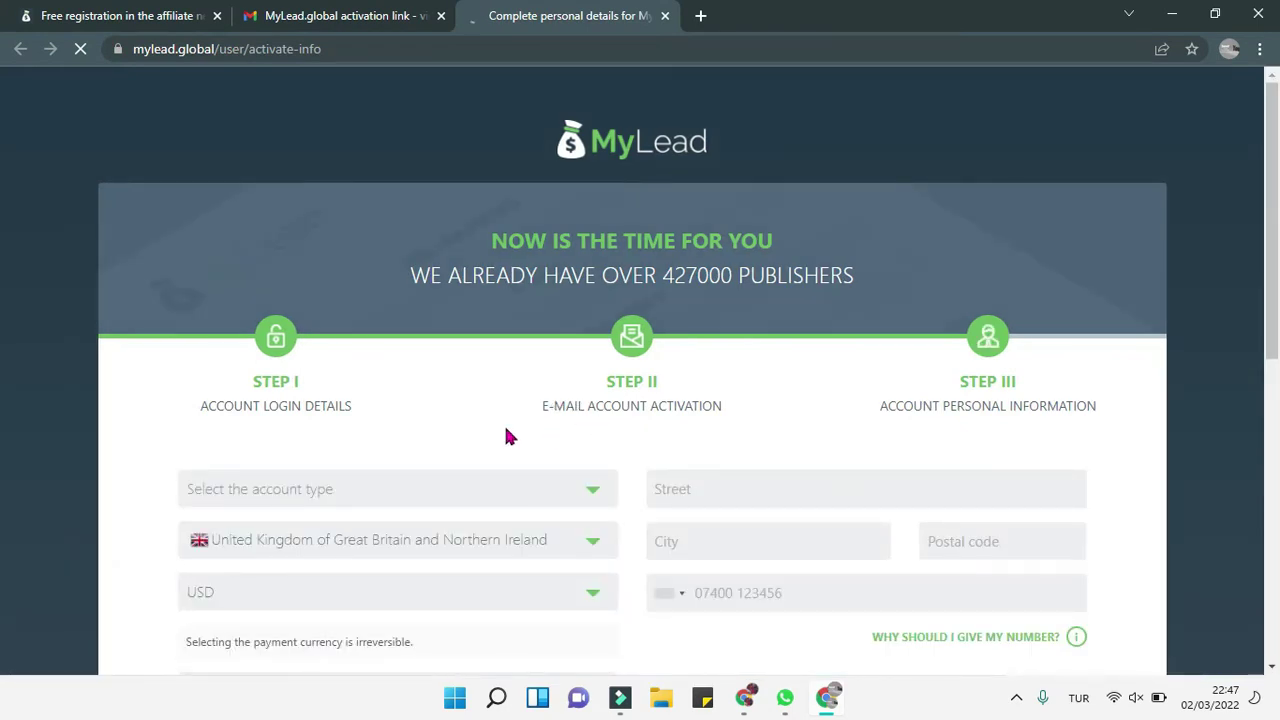
# Step: Choose a private account and set the country to Turkey instead of Haiti
pyautogui.scroll(-1, 540, 437)
pyautogui.click(565, 437)
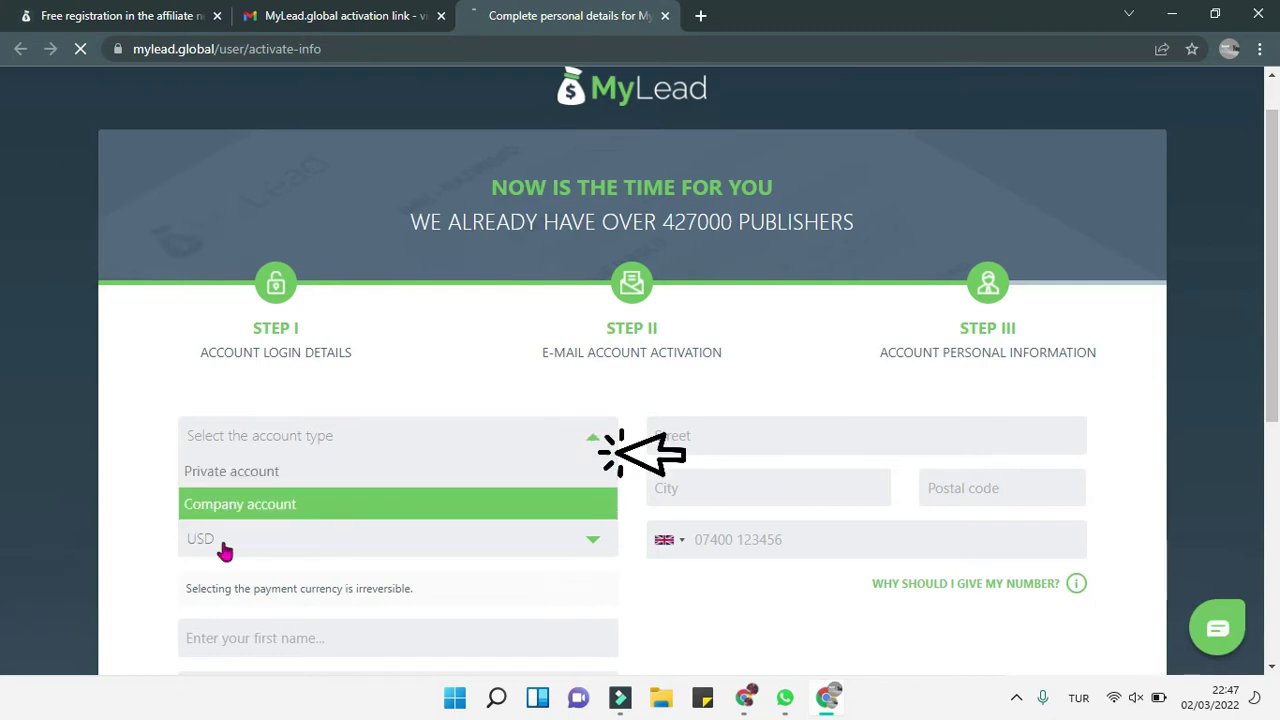
pyautogui.click(262, 483)
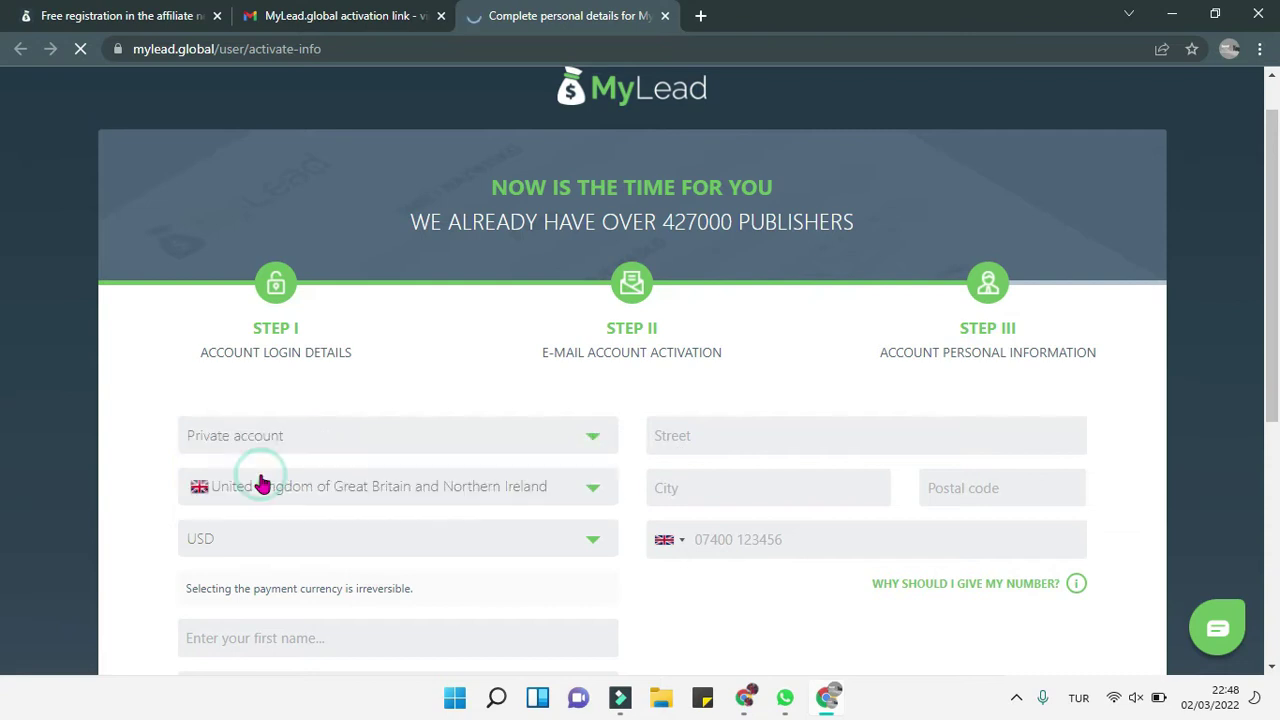
pyautogui.click(577, 488)
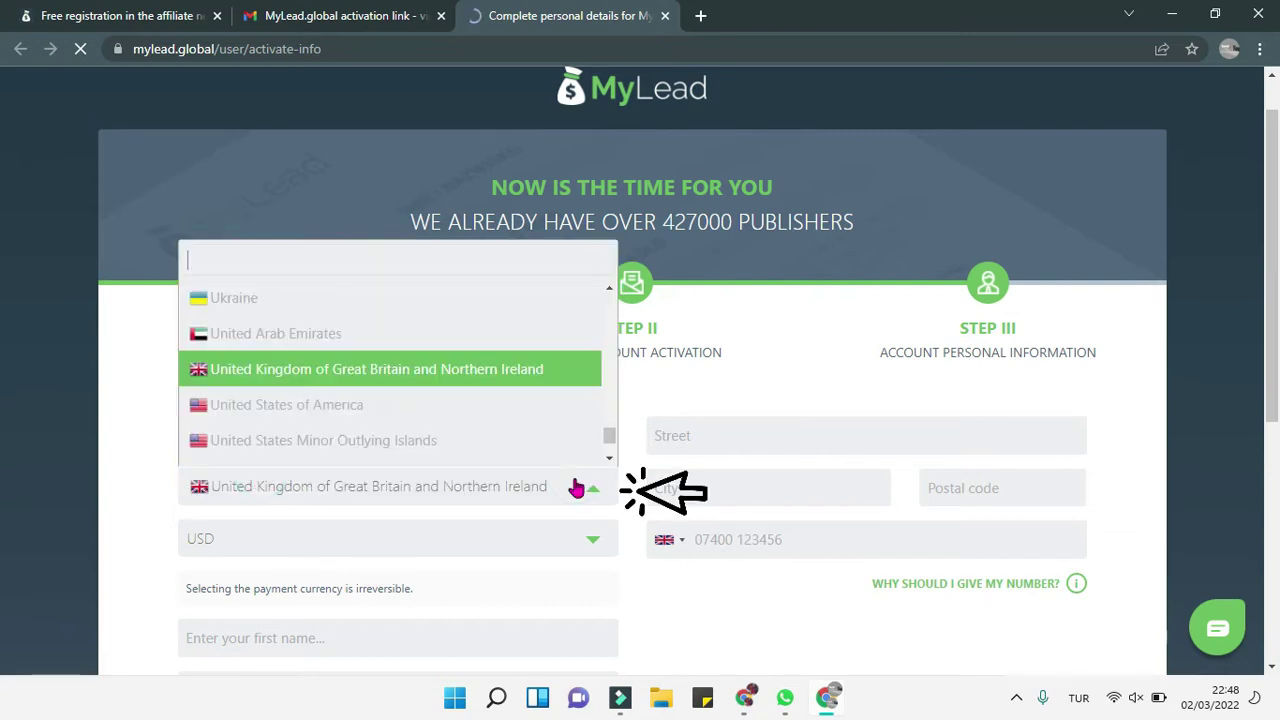
pyautogui.moveTo(609, 436); pyautogui.dragTo(614, 375)
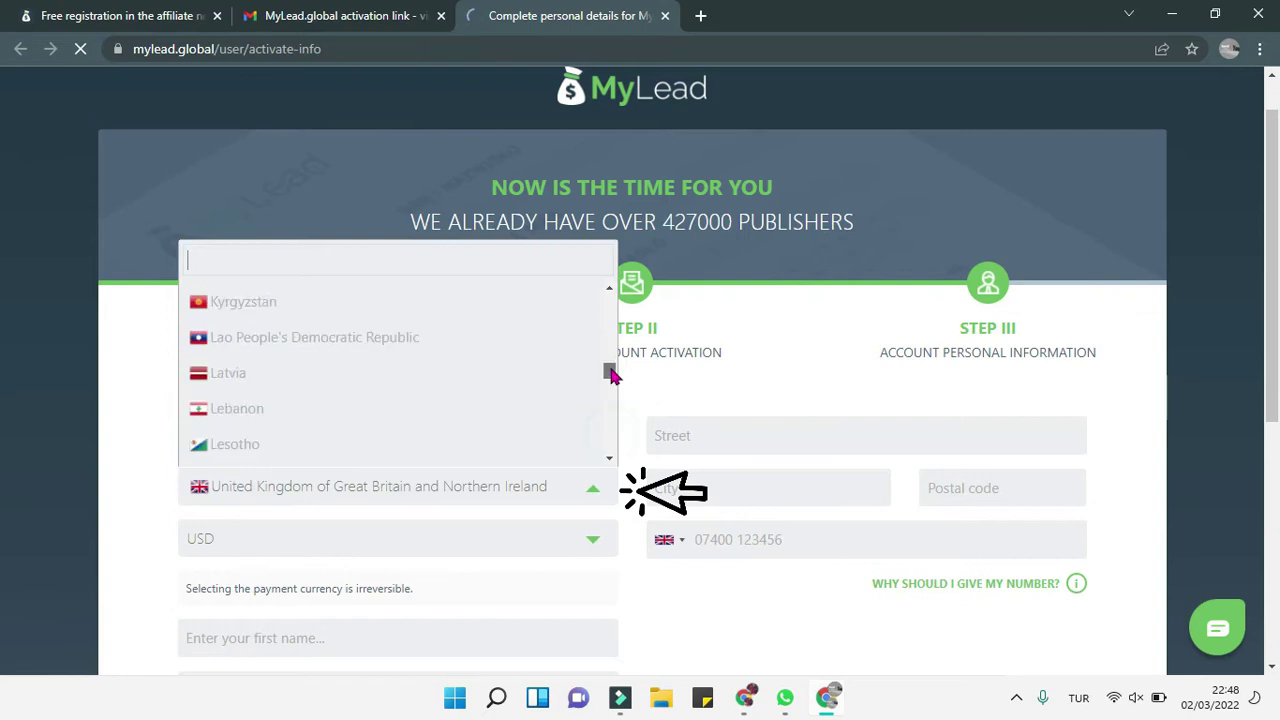
pyautogui.write('hait')
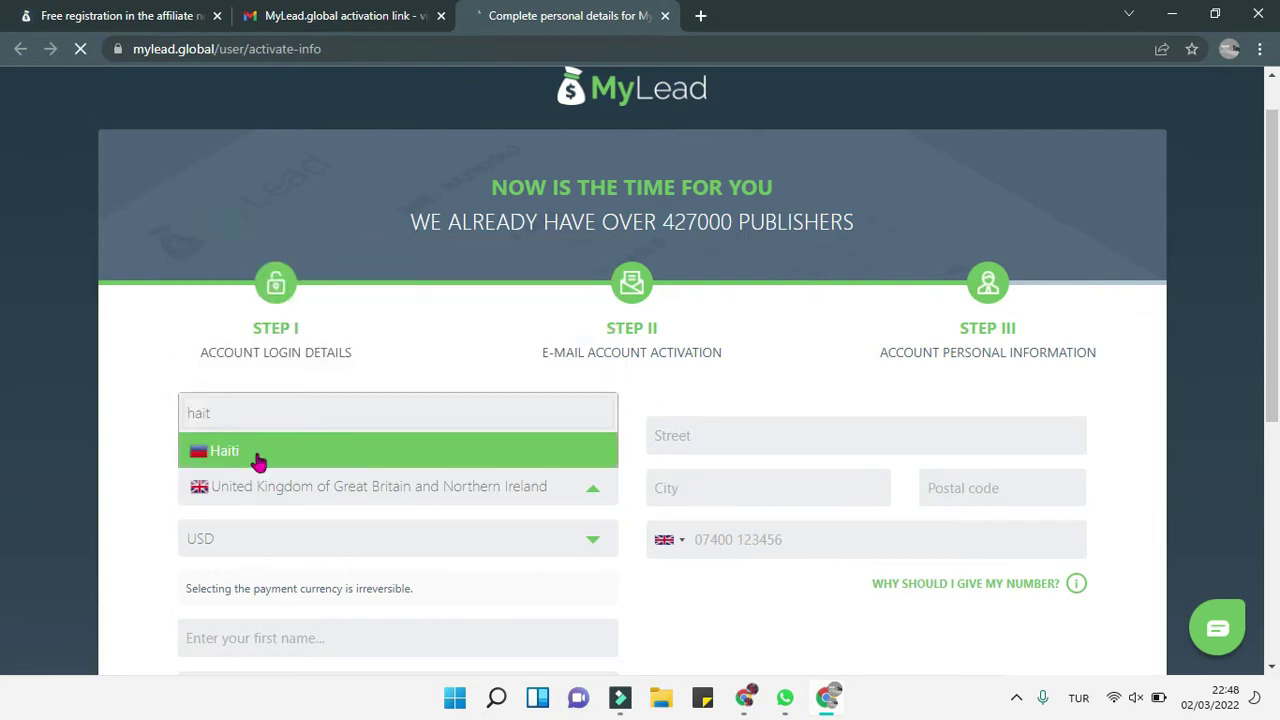
pyautogui.click(260, 469)
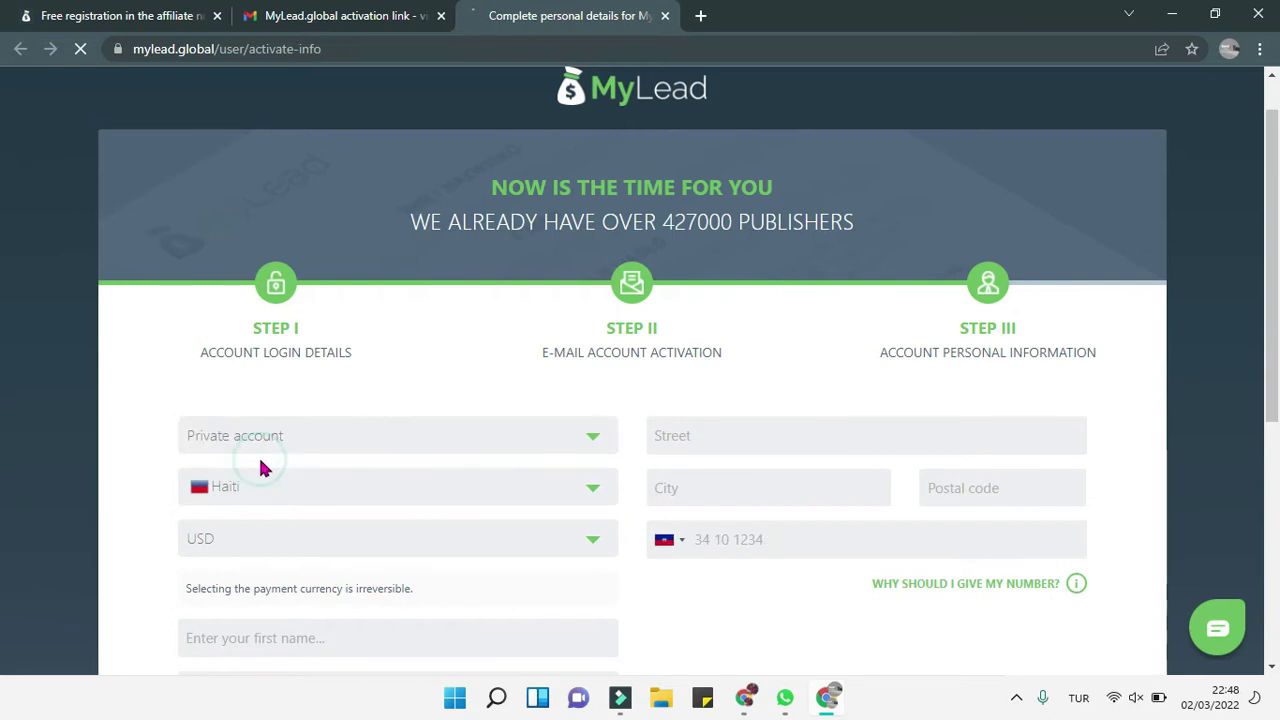
pyautogui.click(305, 488)
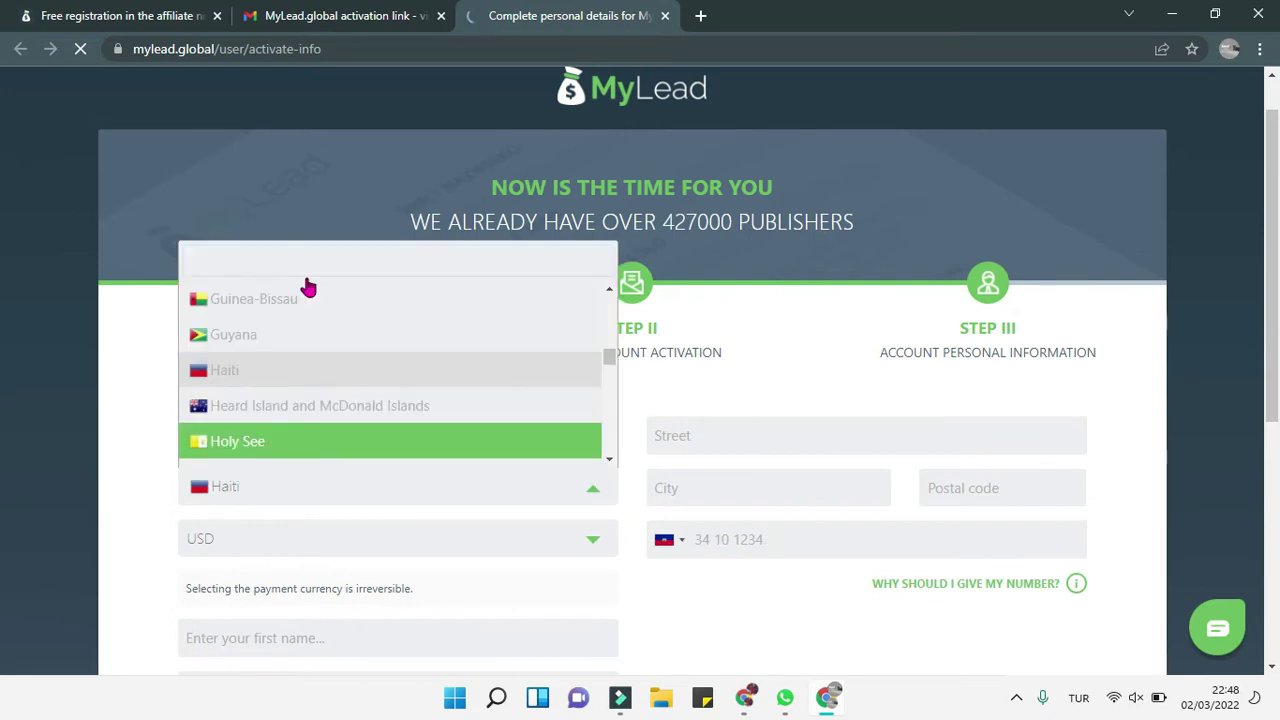
pyautogui.write('tu')
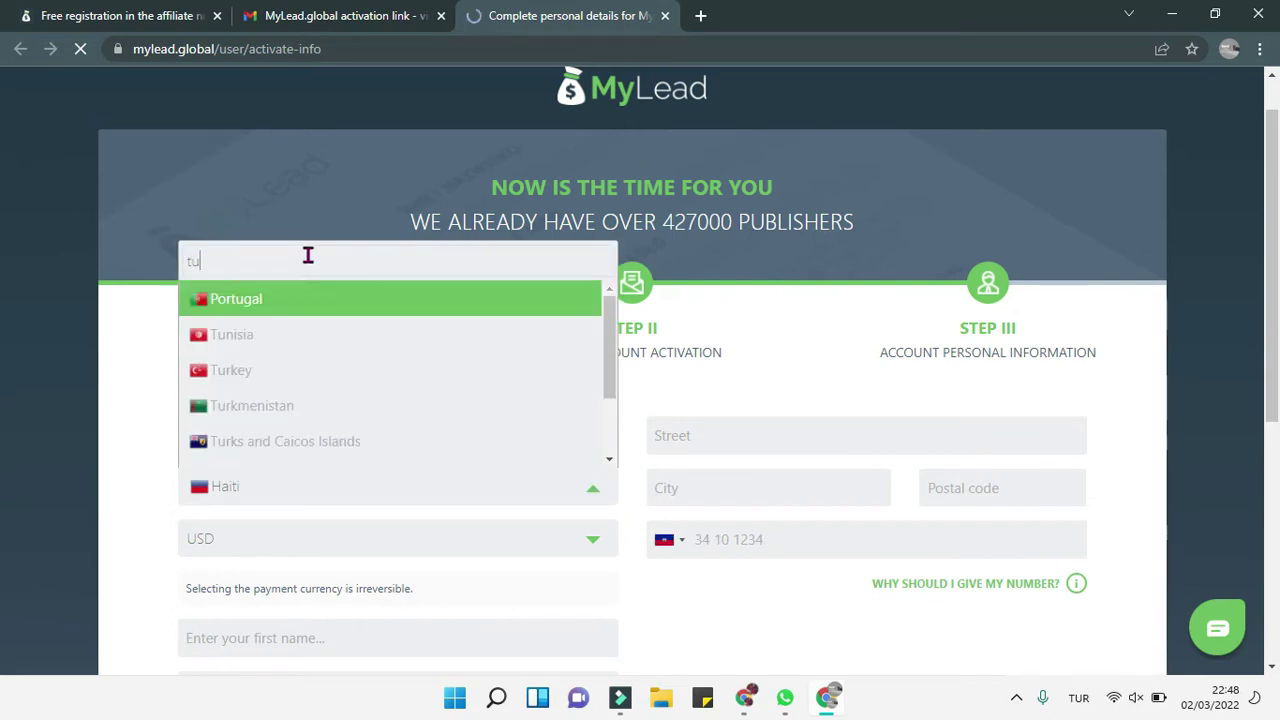
pyautogui.write('rk')
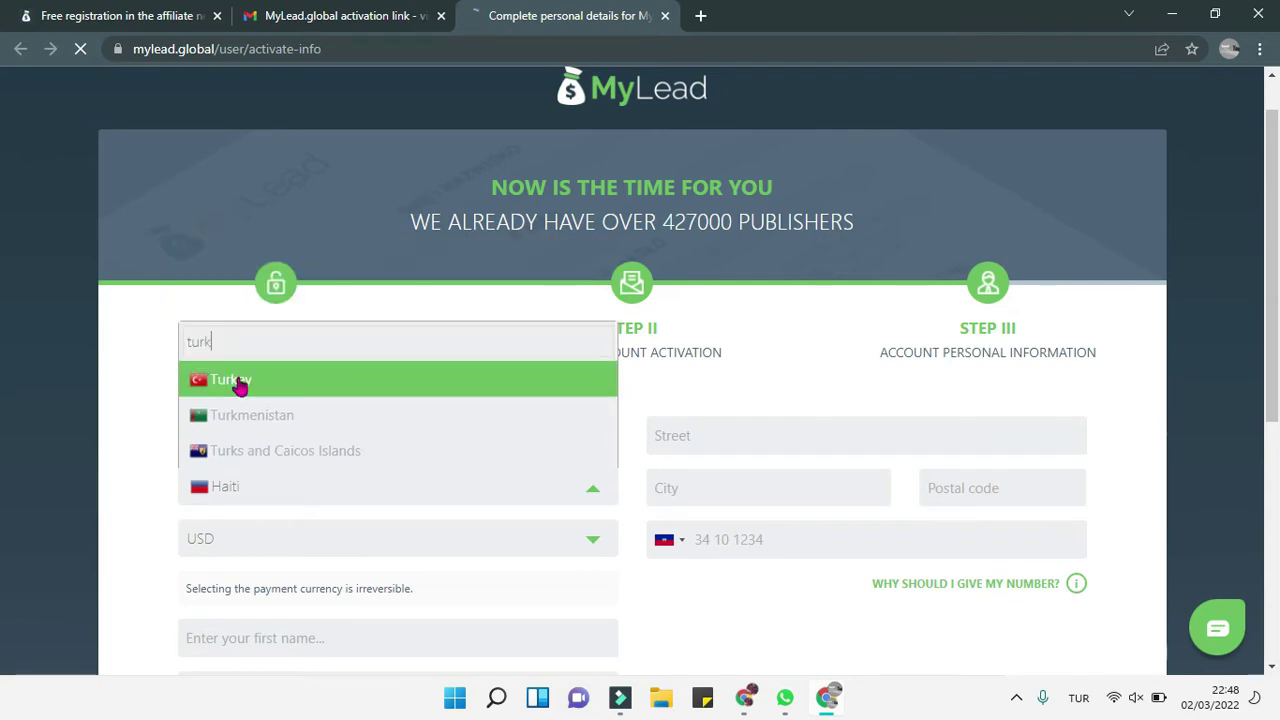
pyautogui.click(240, 387)
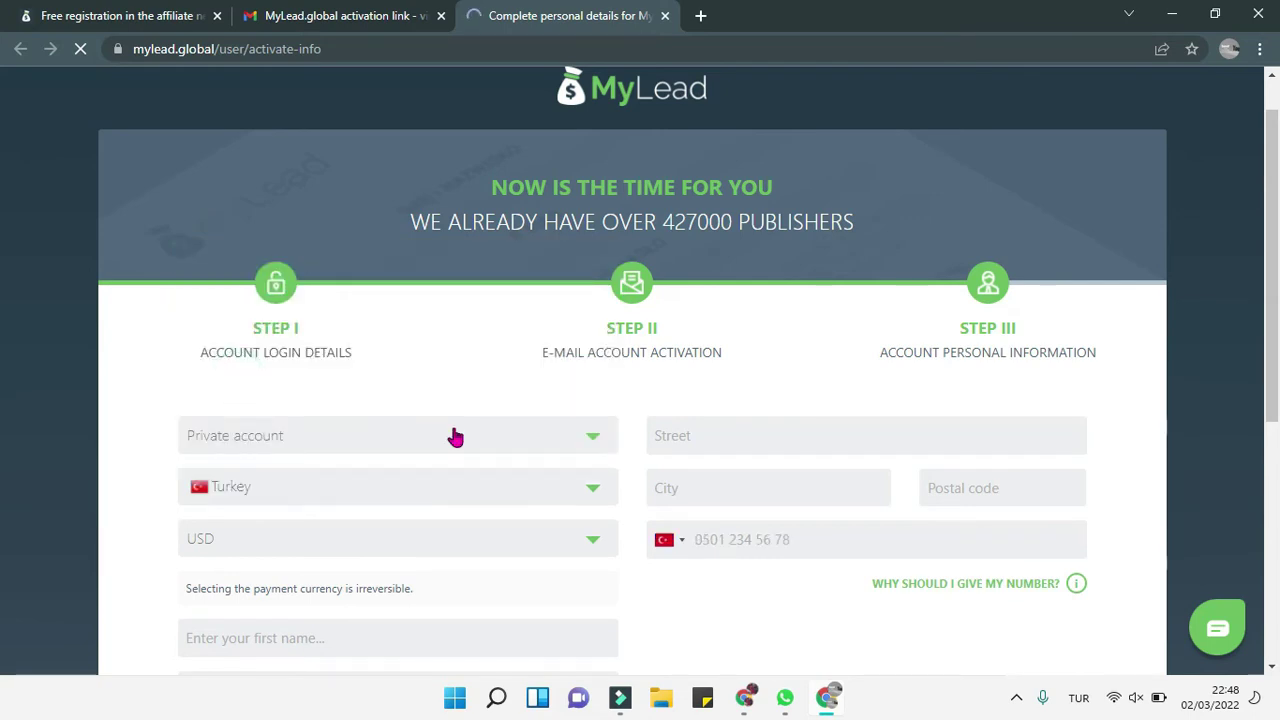
# Step: Keep USD as the payment currency and enter street 'buca atatürk mahallesi' and the city
pyautogui.scroll(-1, 455, 437)
pyautogui.click(583, 489)
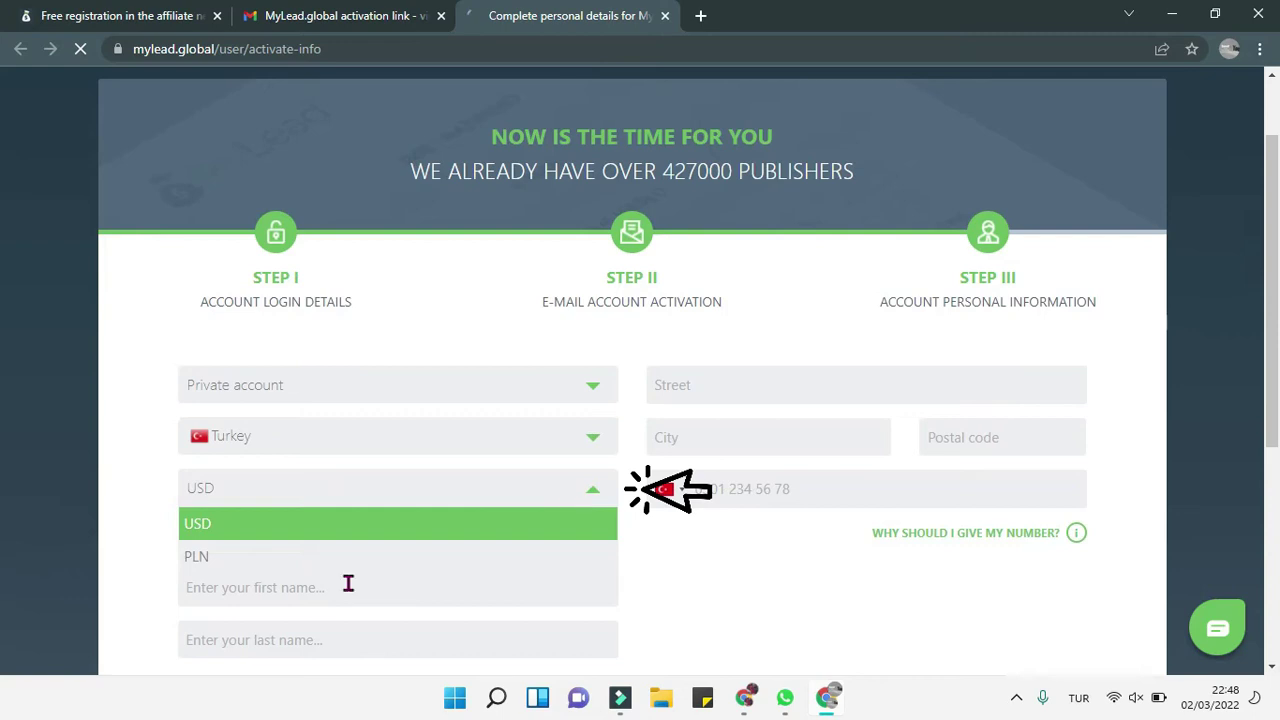
pyautogui.click(402, 527)
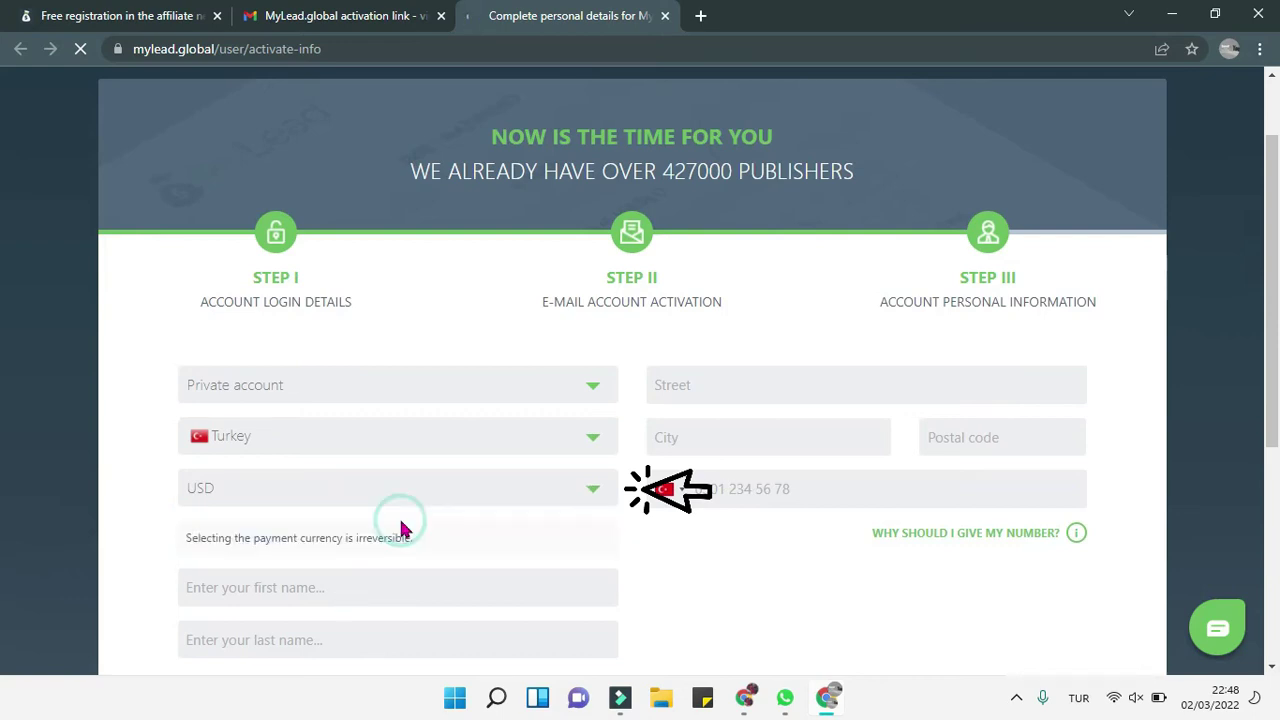
pyautogui.click(749, 388)
pyautogui.write('buca')
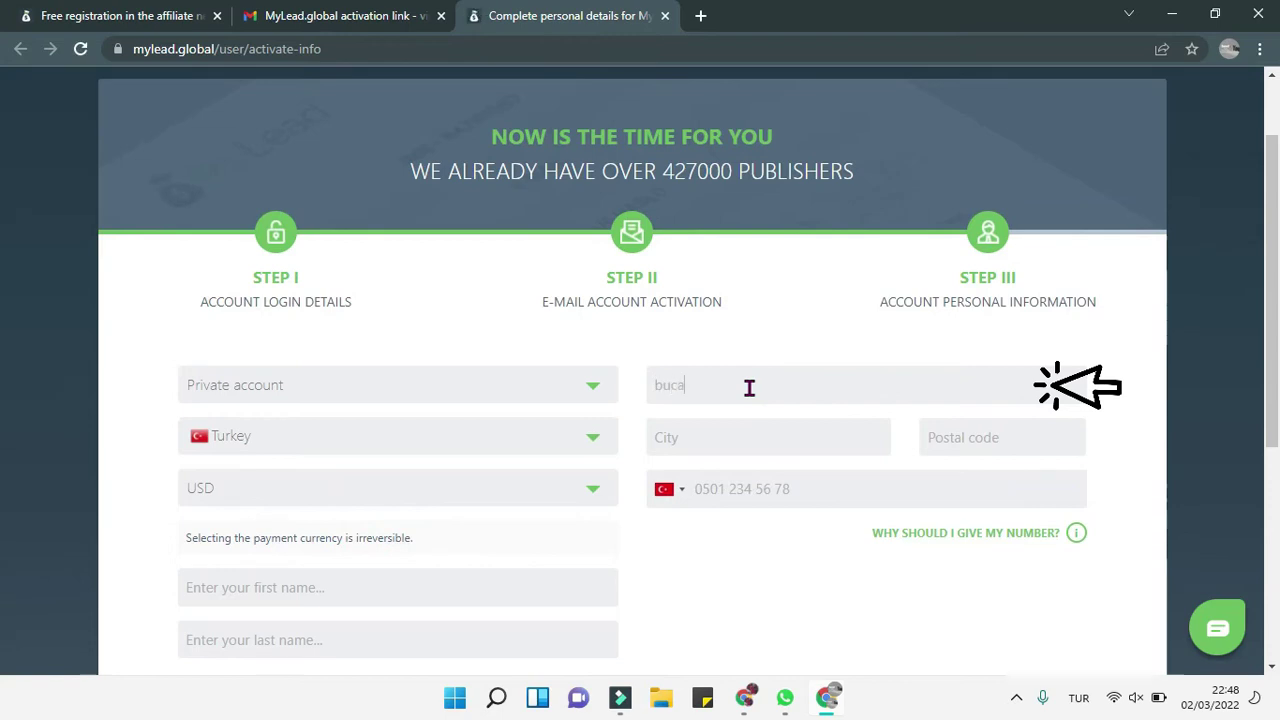
pyautogui.write(' ataturk')
pyautogui.press('BackSpace')
pyautogui.press('BackSpace')
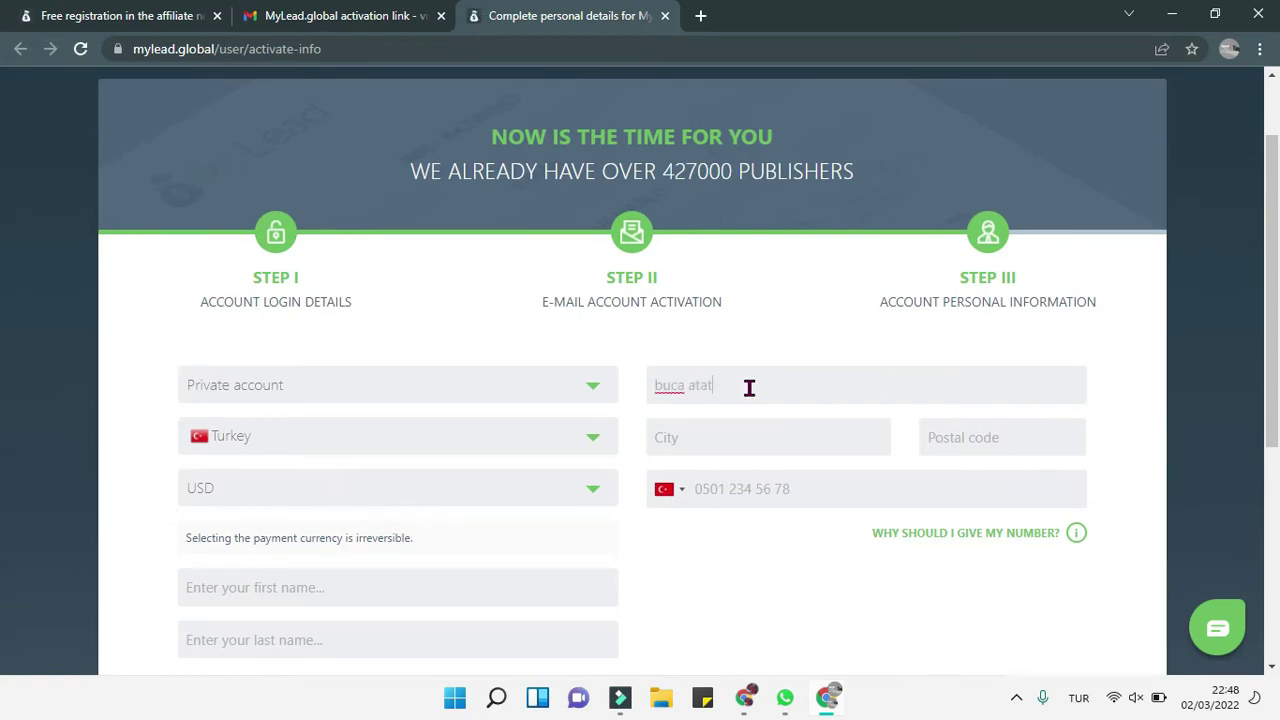
pyautogui.write('uca atatürk mahallesi')
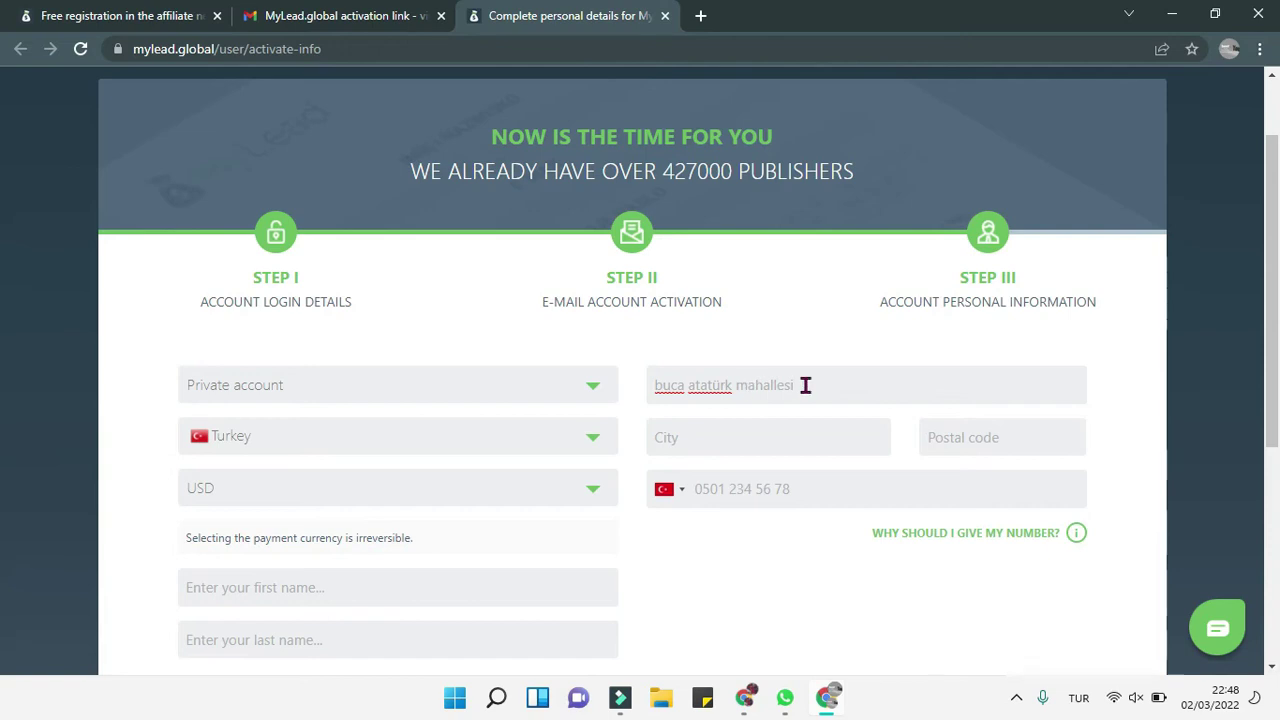
pyautogui.click(805, 439)
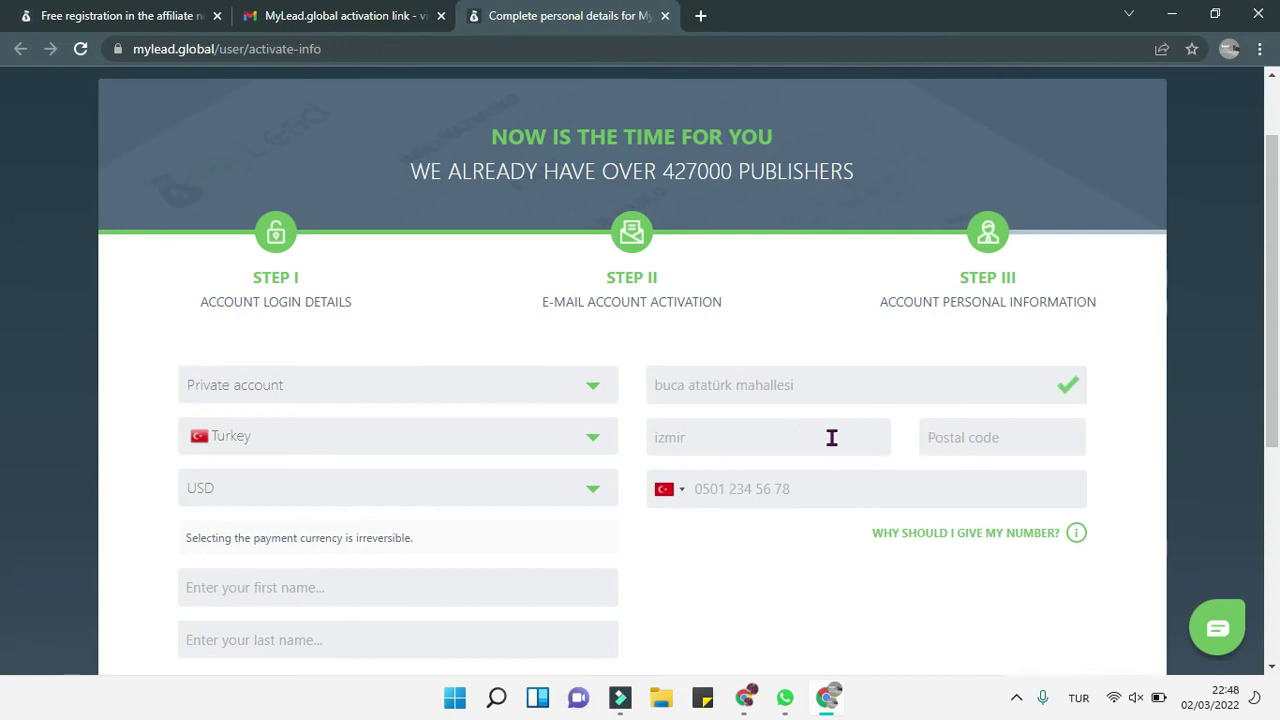
pyautogui.click(974, 450)
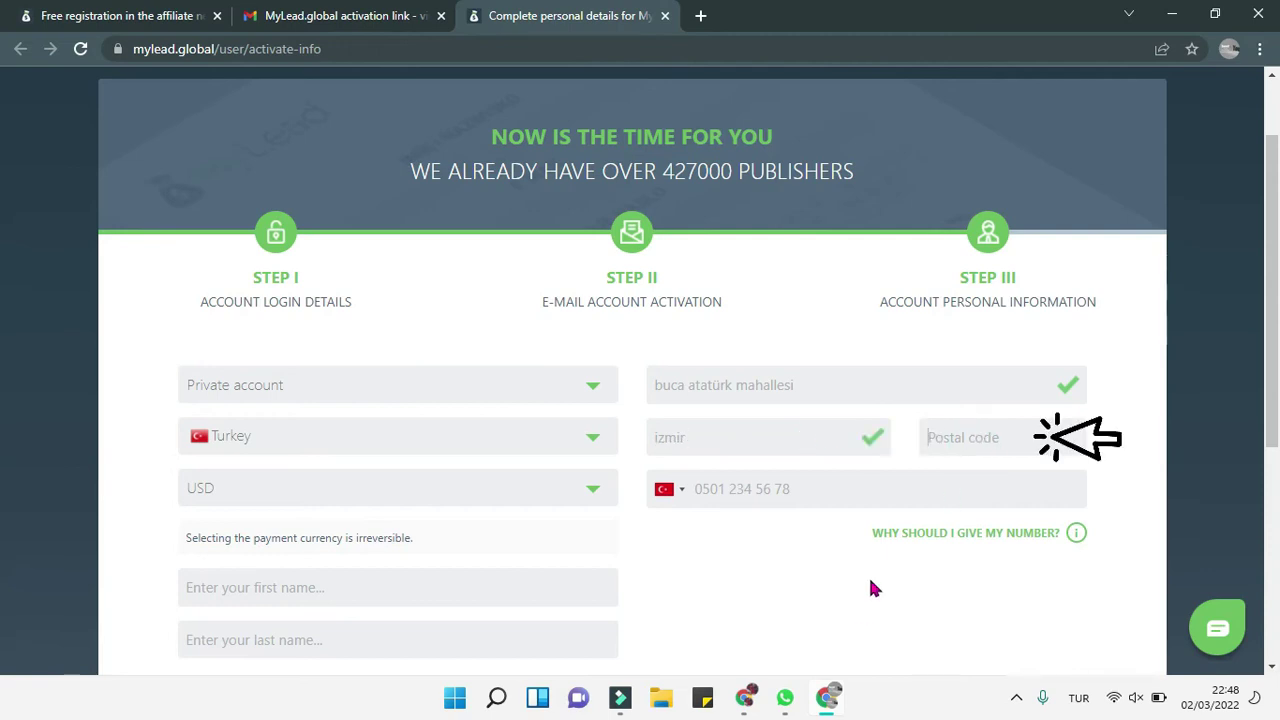
pyautogui.click(742, 699)
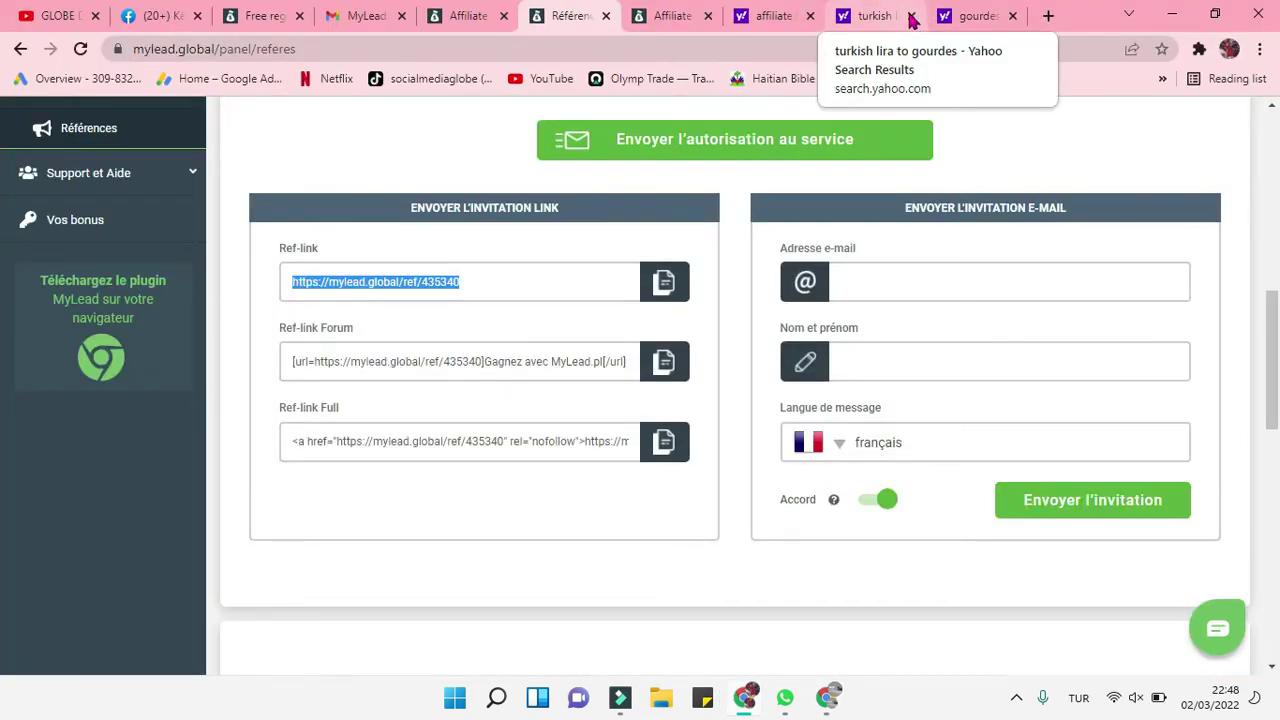
# Step: Search Yahoo for Buca's postal code and copy 35390 from the results
pyautogui.click(948, 20)
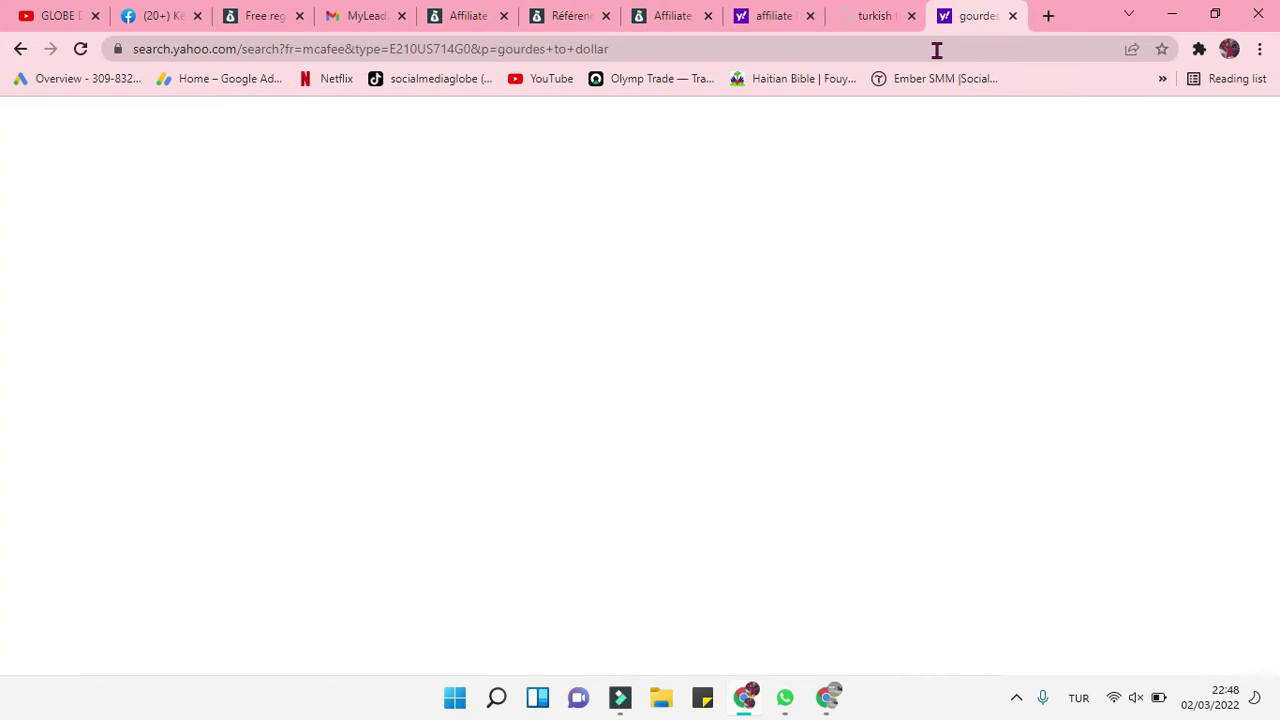
pyautogui.click(937, 50)
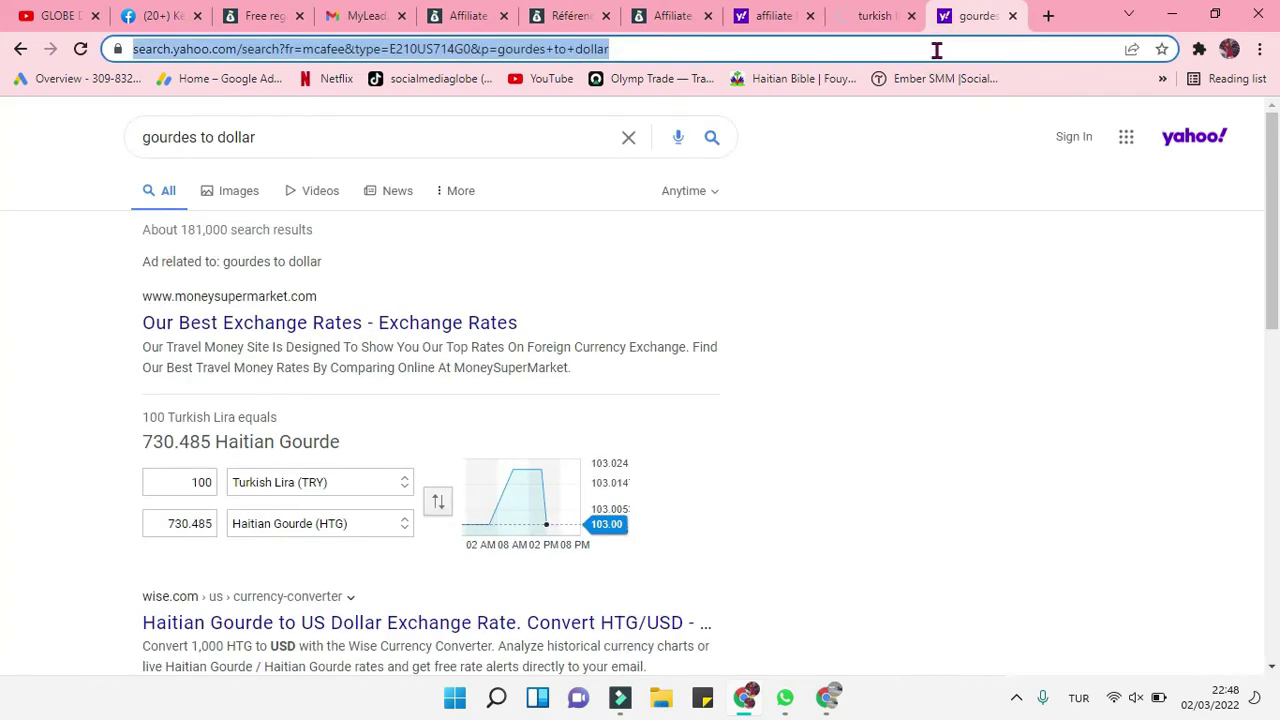
pyautogui.write('buca')
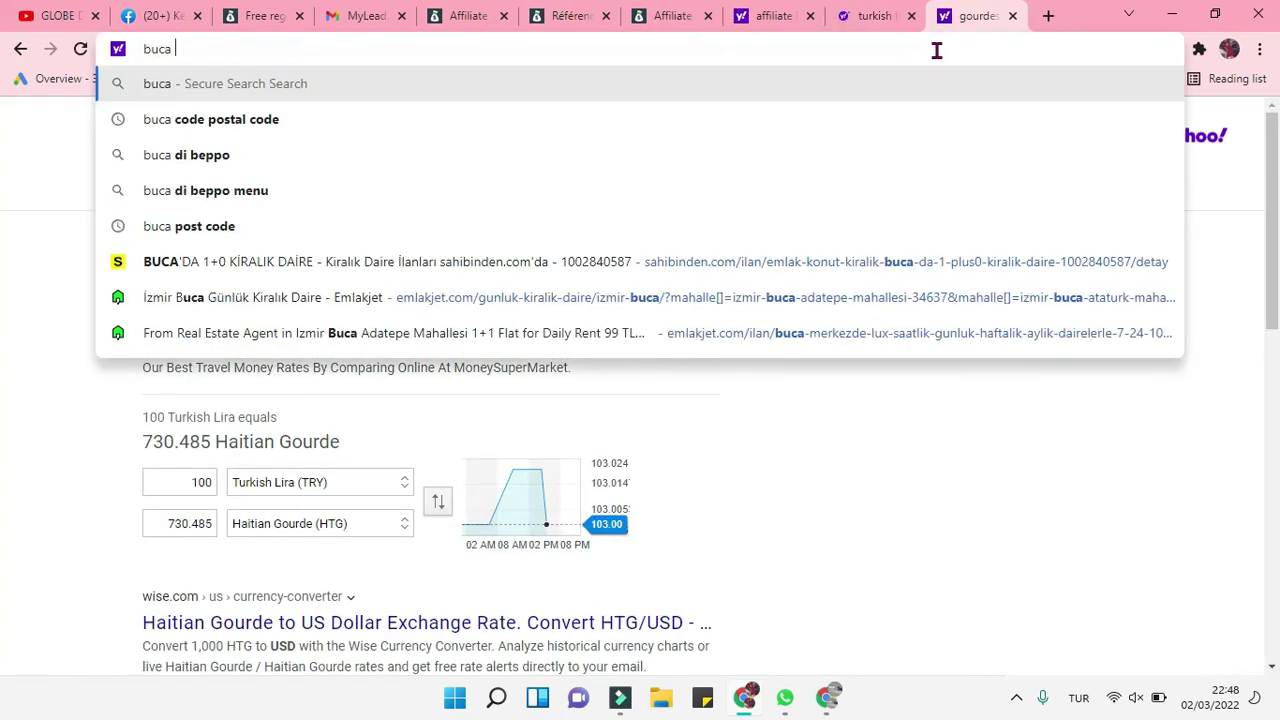
pyautogui.click(409, 122)
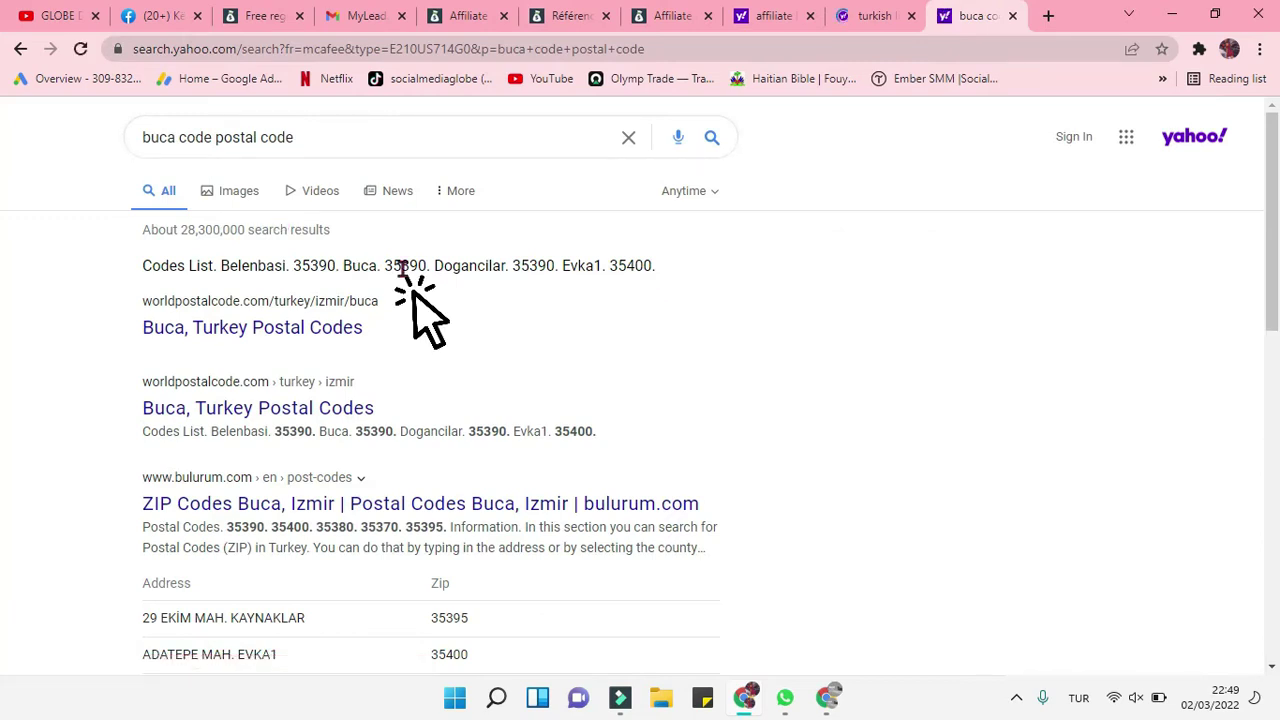
pyautogui.doubleClick(401, 266)
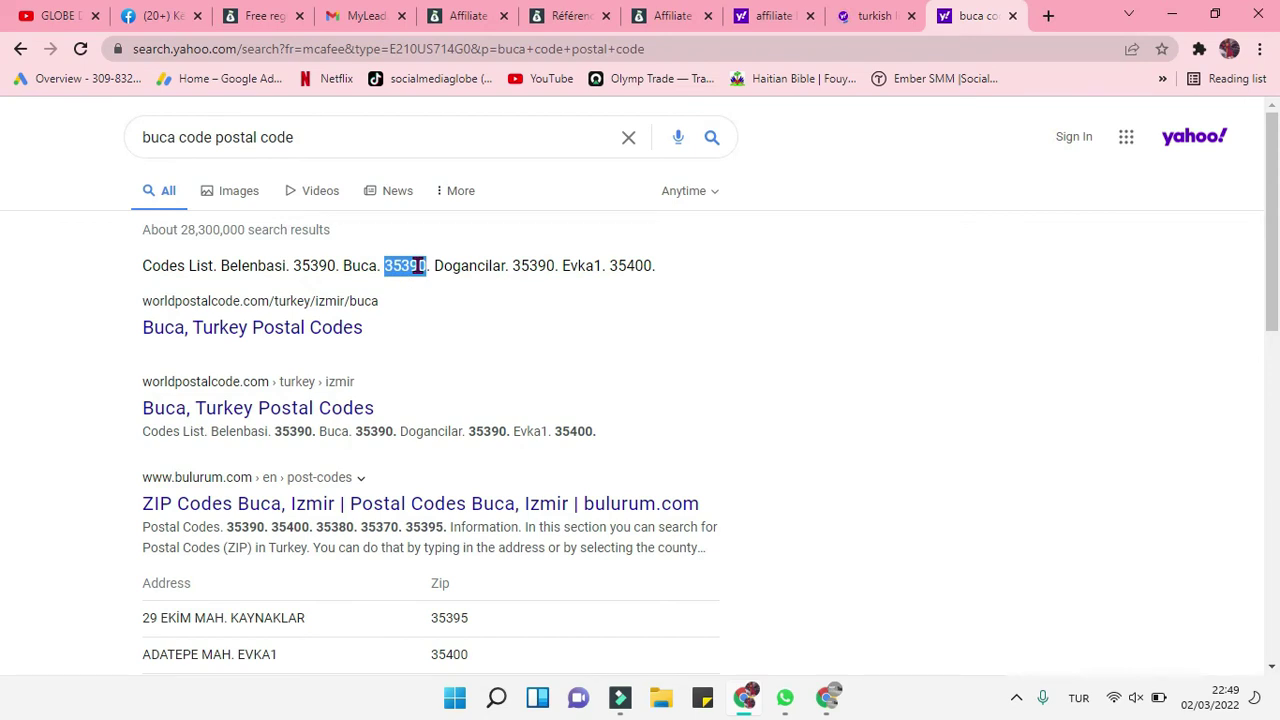
pyautogui.rightClick(417, 267)
pyautogui.click(472, 286)
# Step: Paste postal code 35390 into the form and enter the phone number
pyautogui.click(832, 700)
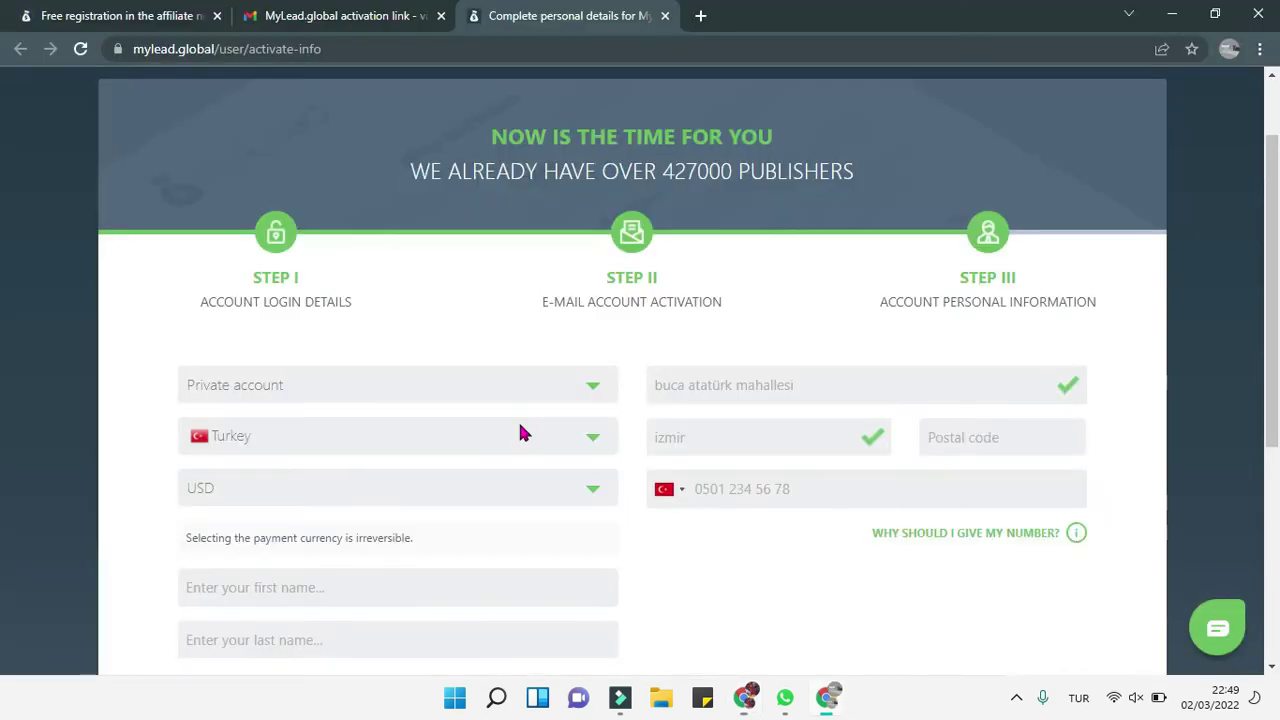
pyautogui.click(943, 436)
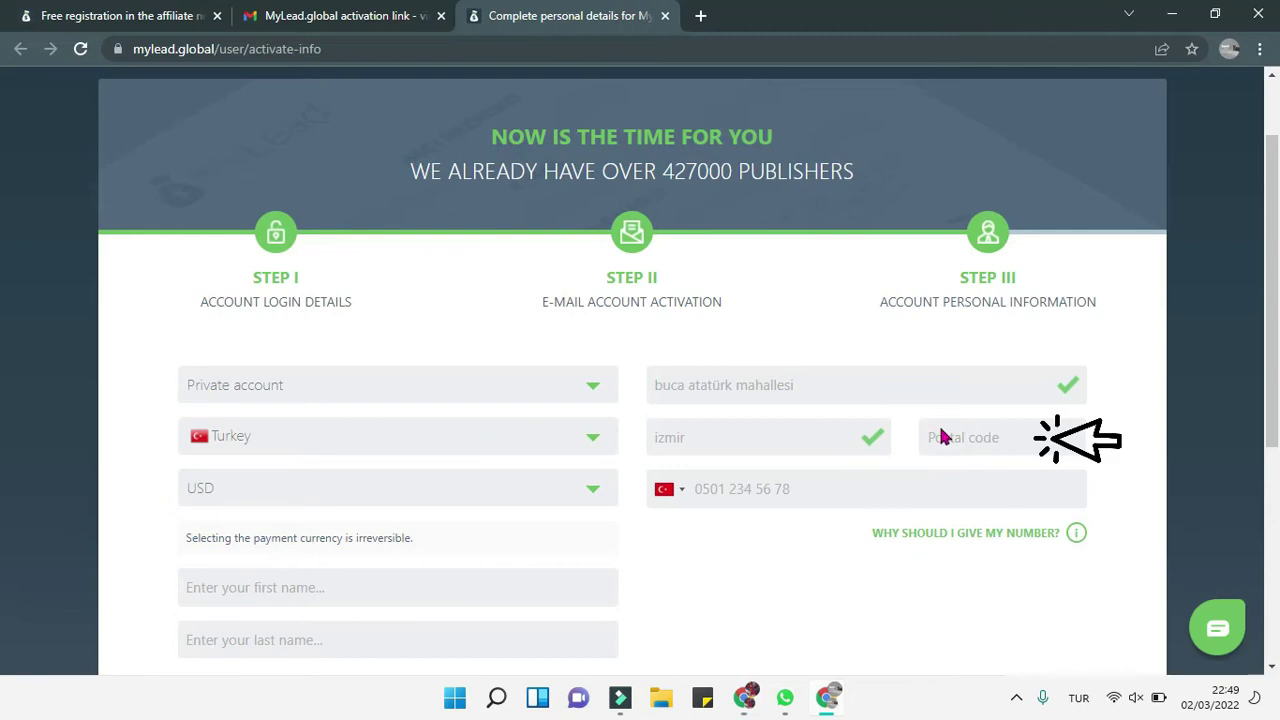
pyautogui.rightClick(943, 436)
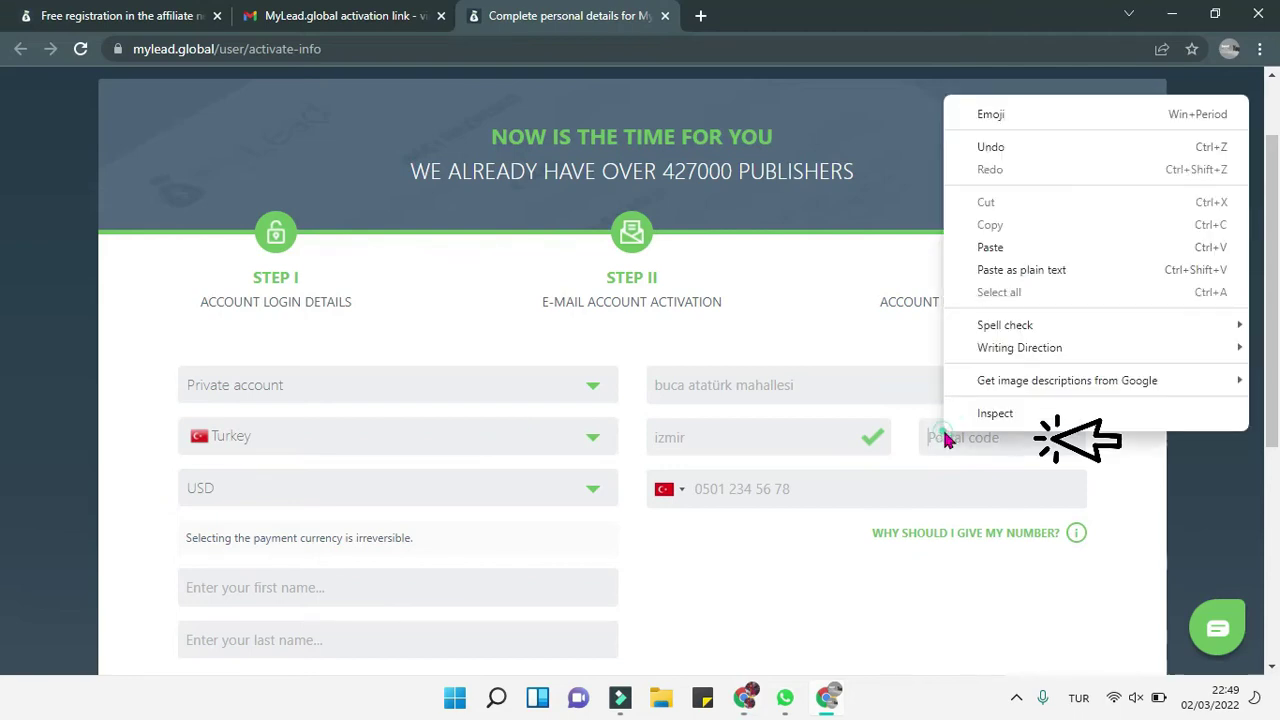
pyautogui.click(1010, 247)
pyautogui.click(755, 489)
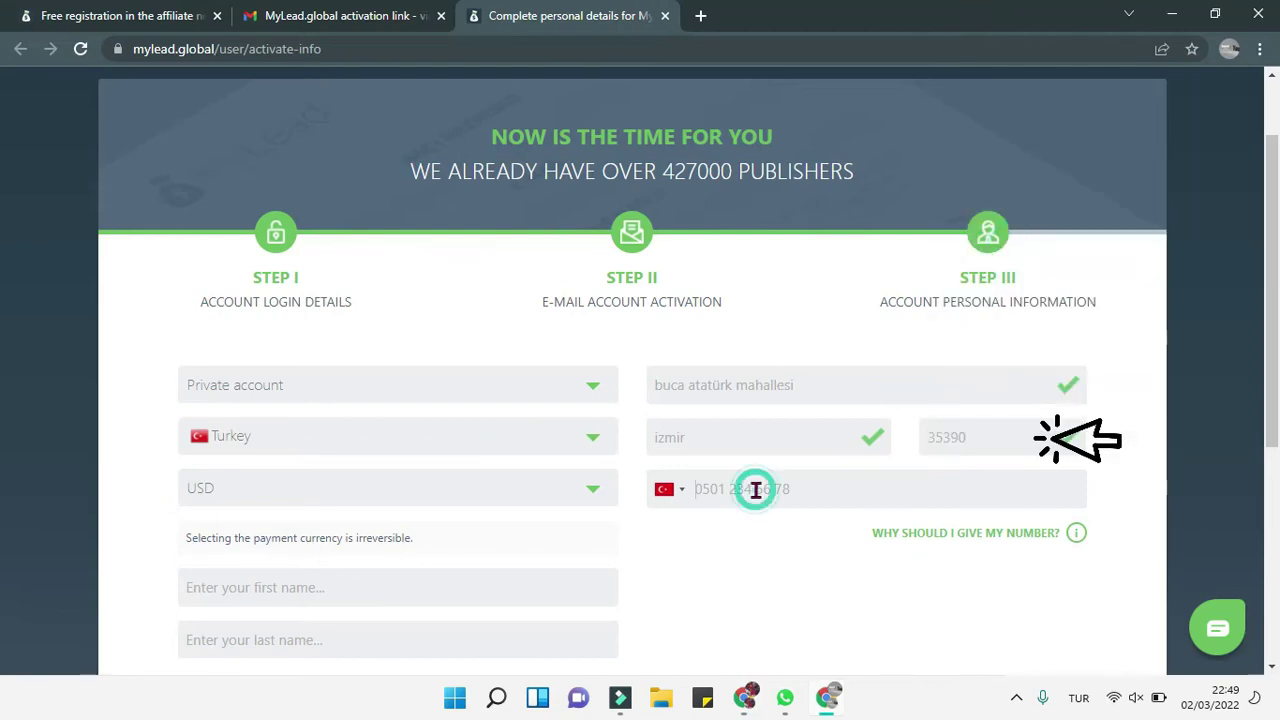
pyautogui.write('5528906')
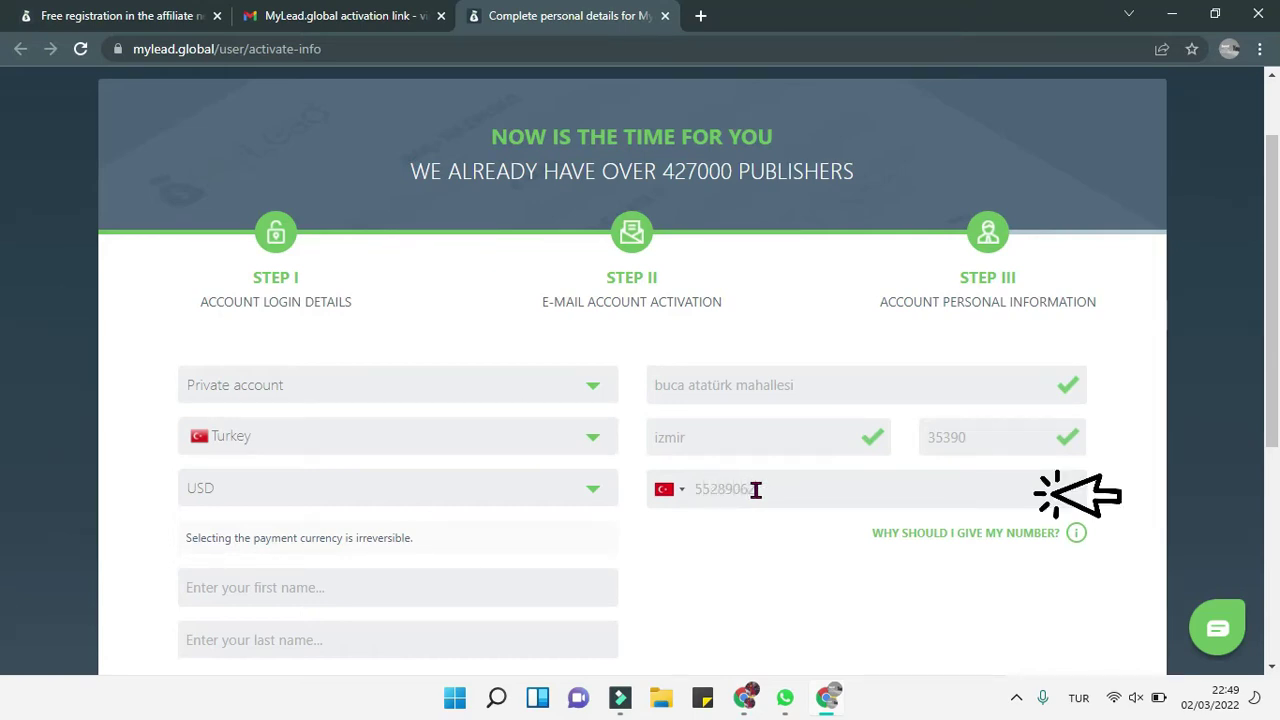
pyautogui.click(761, 549)
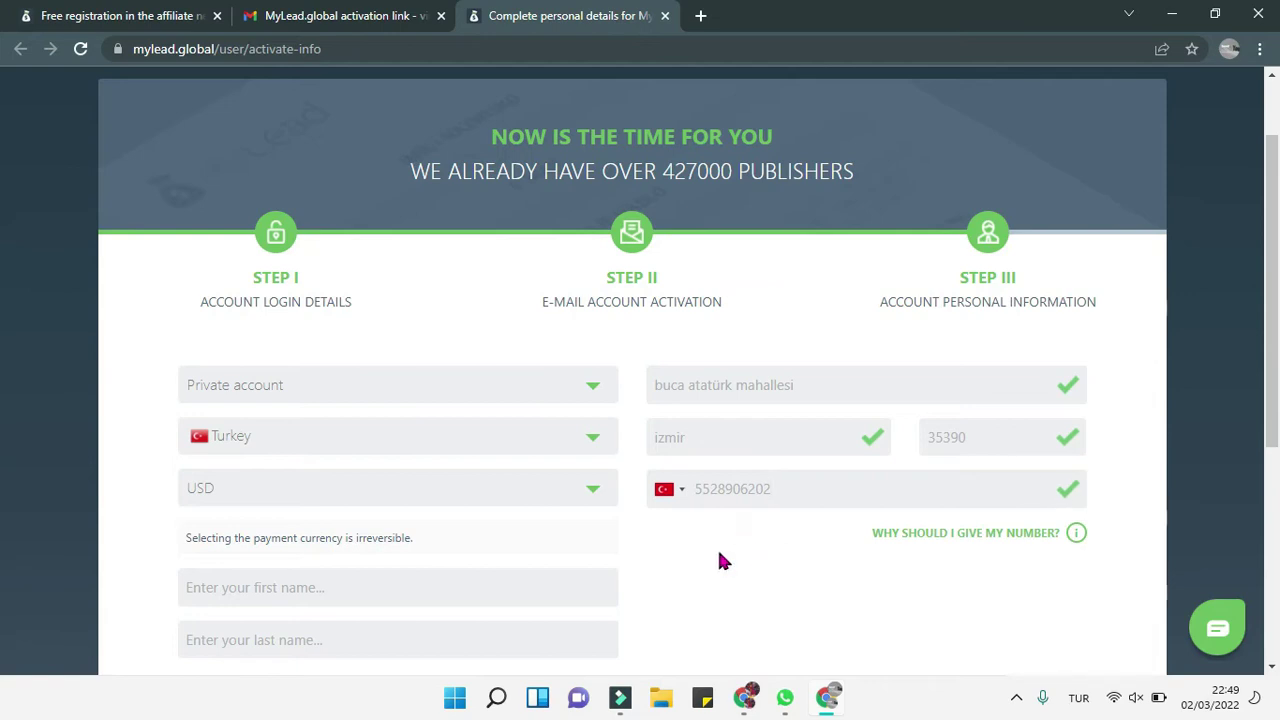
pyautogui.scroll(-1, 606, 537)
# Step: Enter the account holder's first and last name and submit the completed registration
pyautogui.click(412, 498)
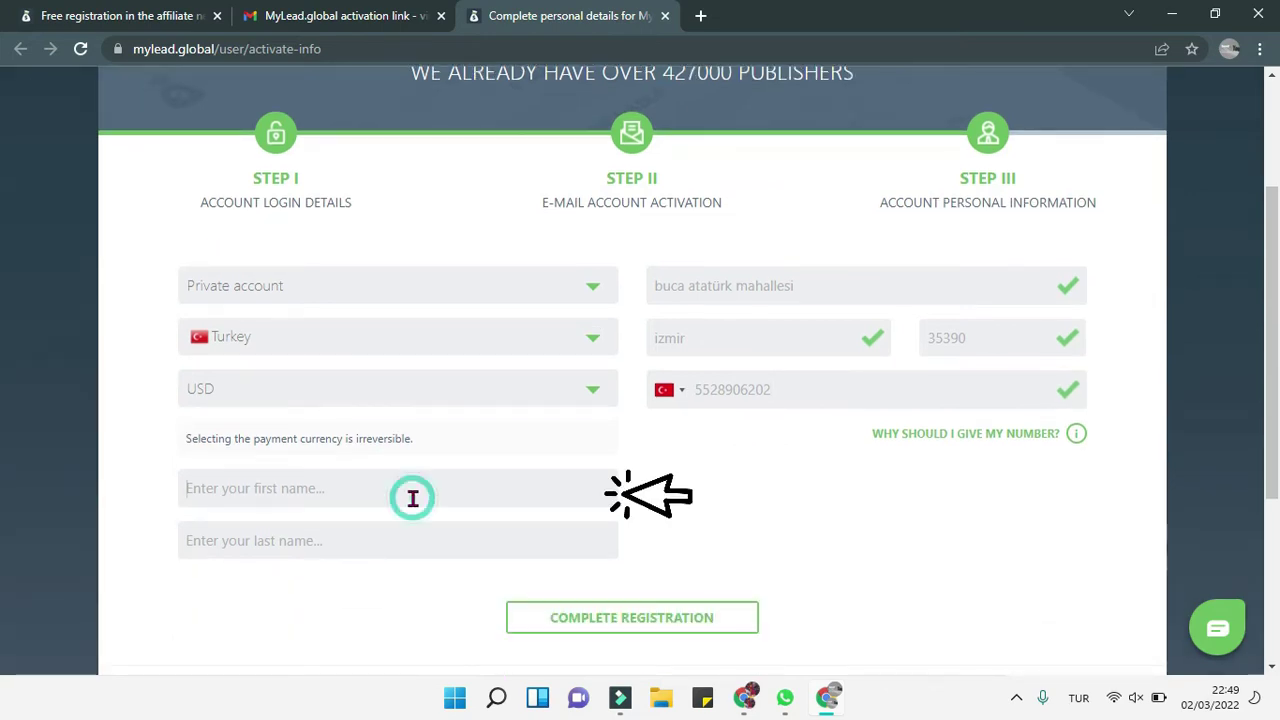
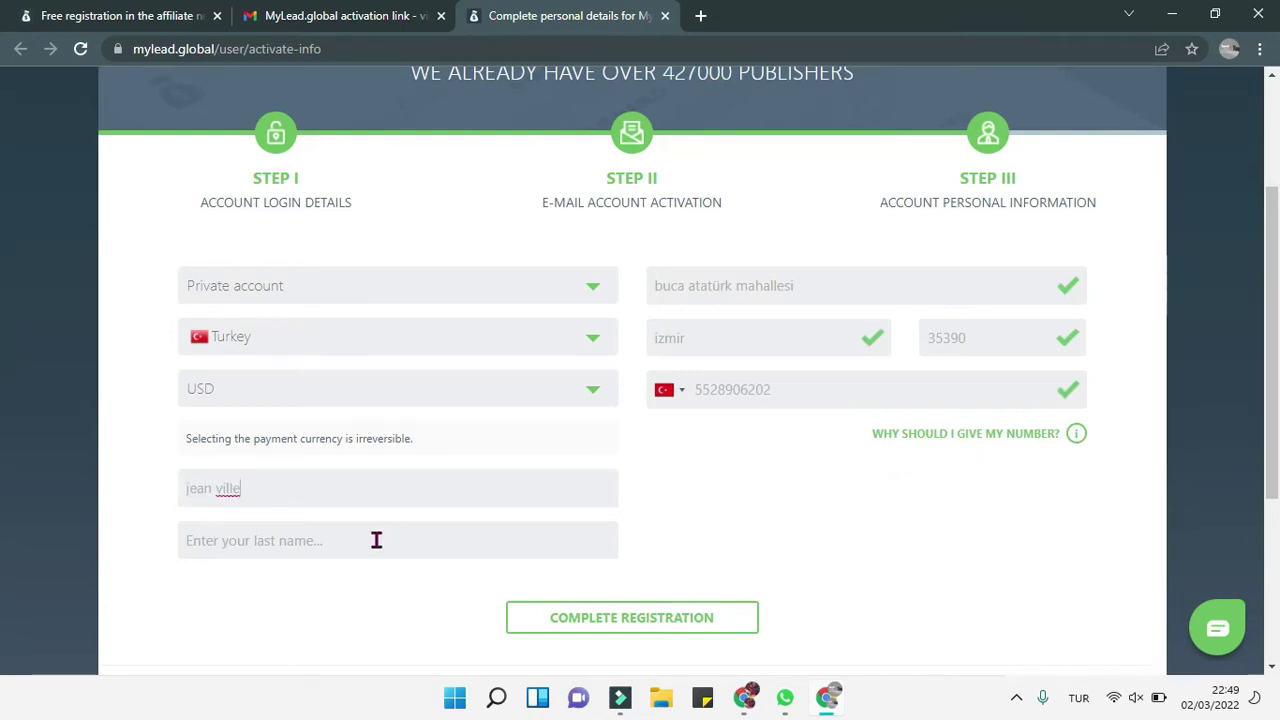
pyautogui.click(376, 540)
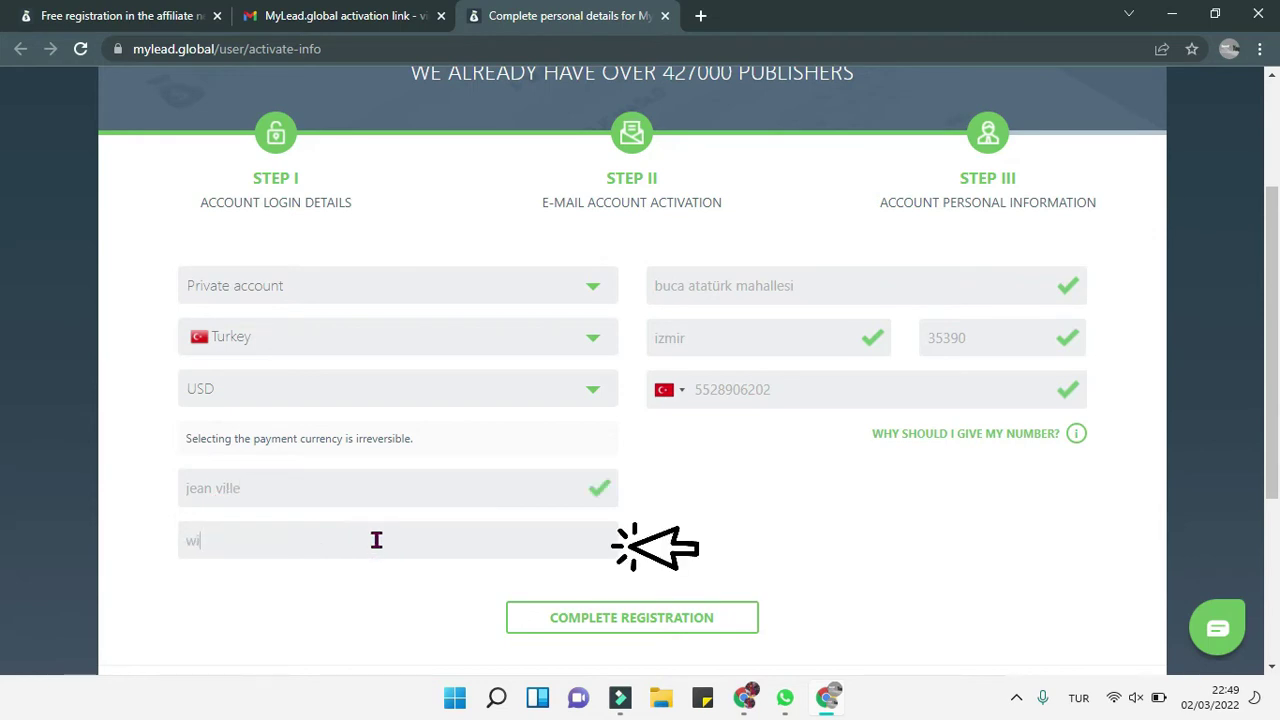
pyautogui.click(721, 518)
pyautogui.scroll(-1, 723, 521)
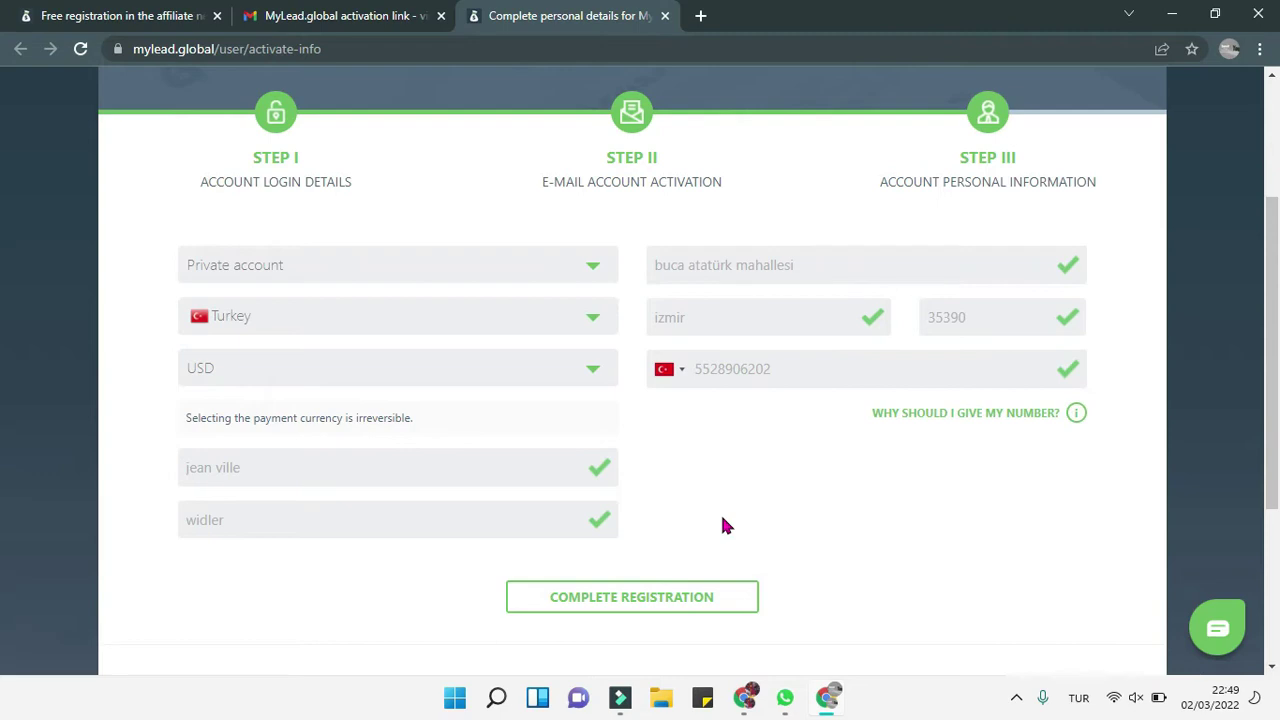
pyautogui.scroll(-1, 724, 525)
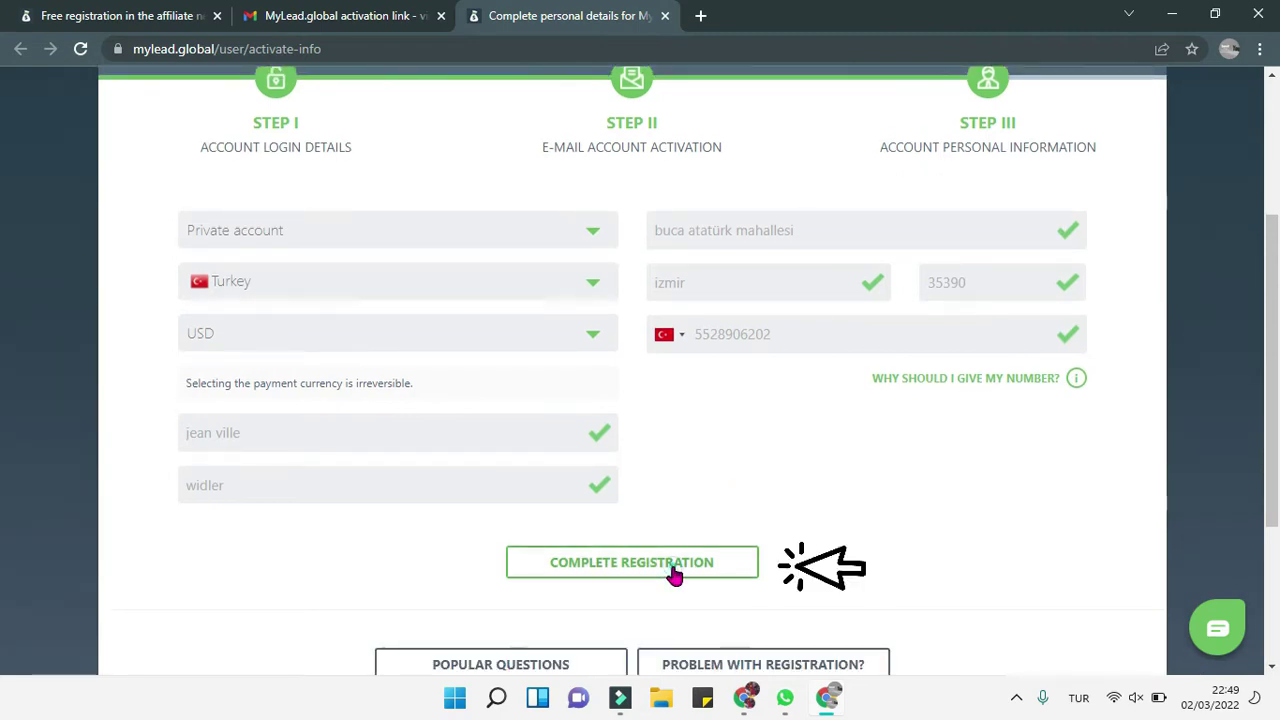
pyautogui.click(674, 574)
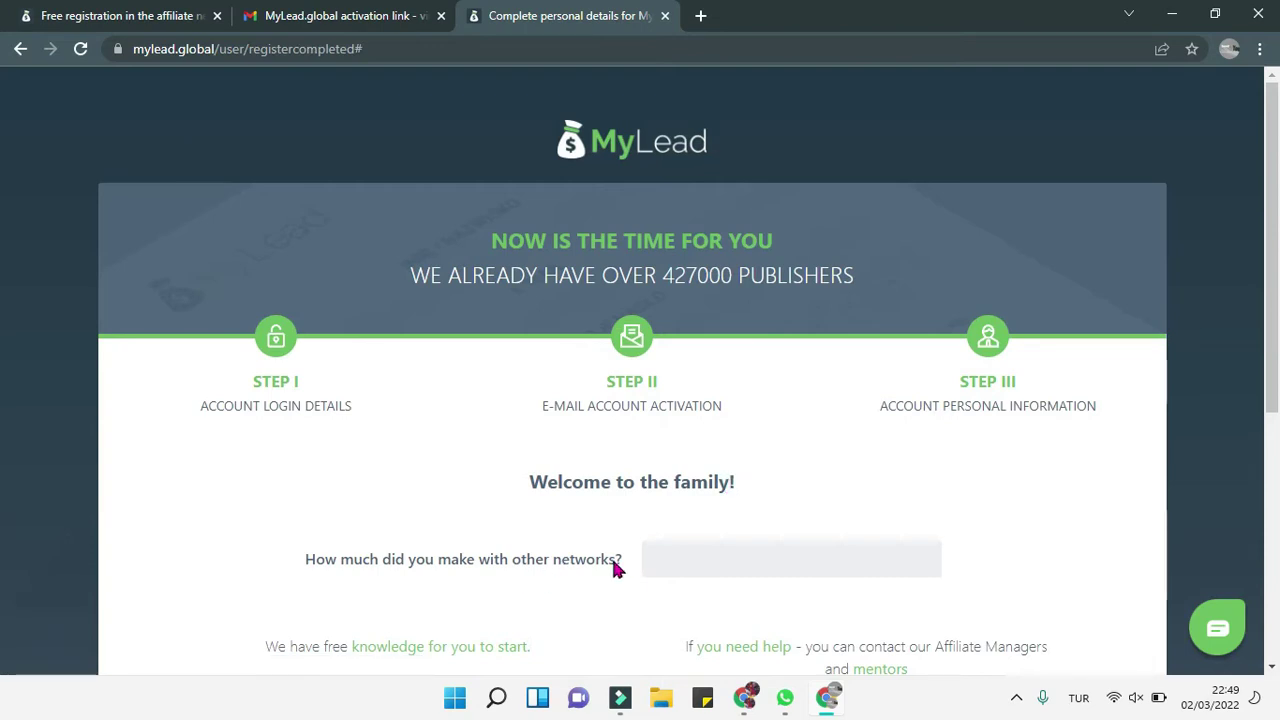
# Step: Choose 1 000 - 10 000 PLN as prior earnings from other networks and enter the publisher panel
pyautogui.click(702, 566)
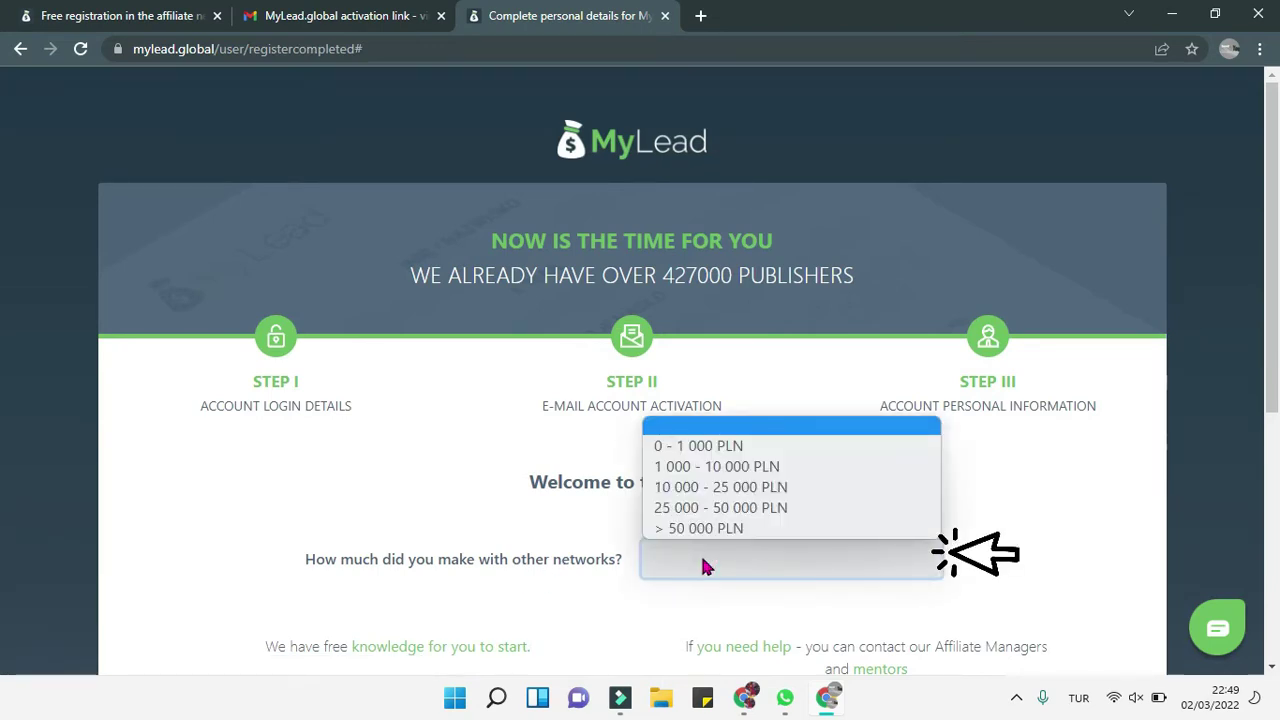
pyautogui.click(748, 475)
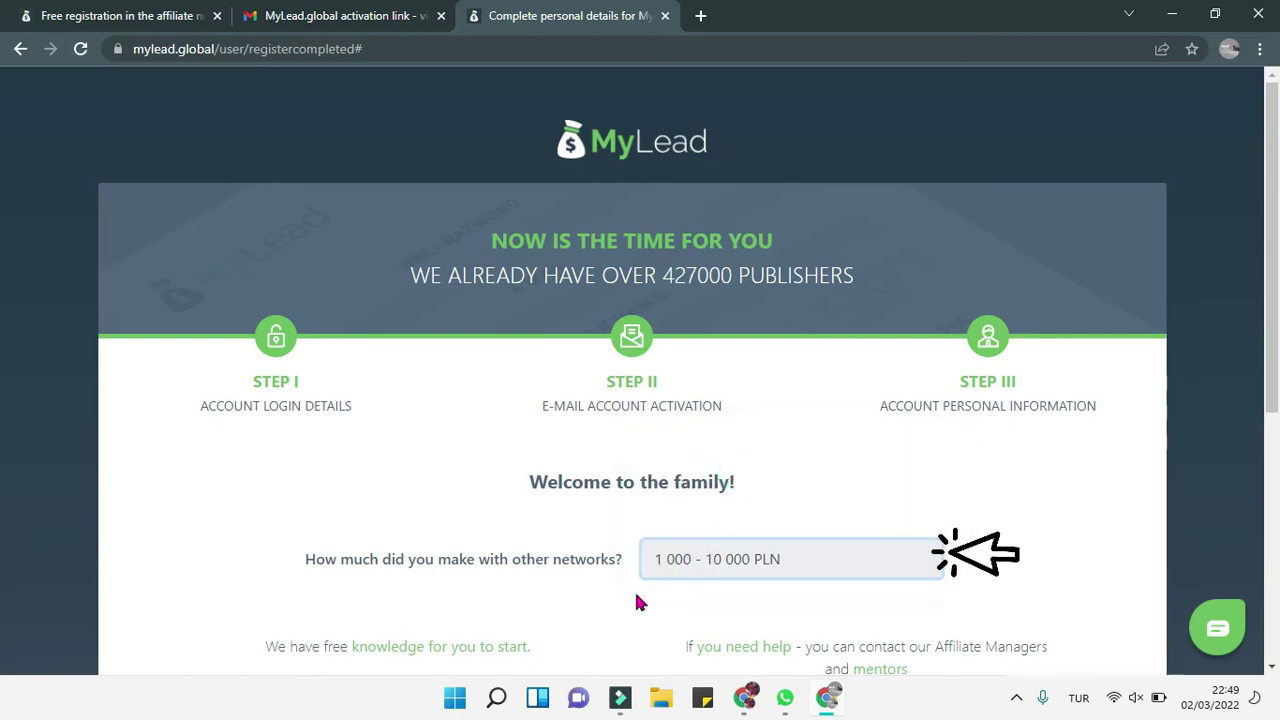
pyautogui.scroll(-3, 628, 594)
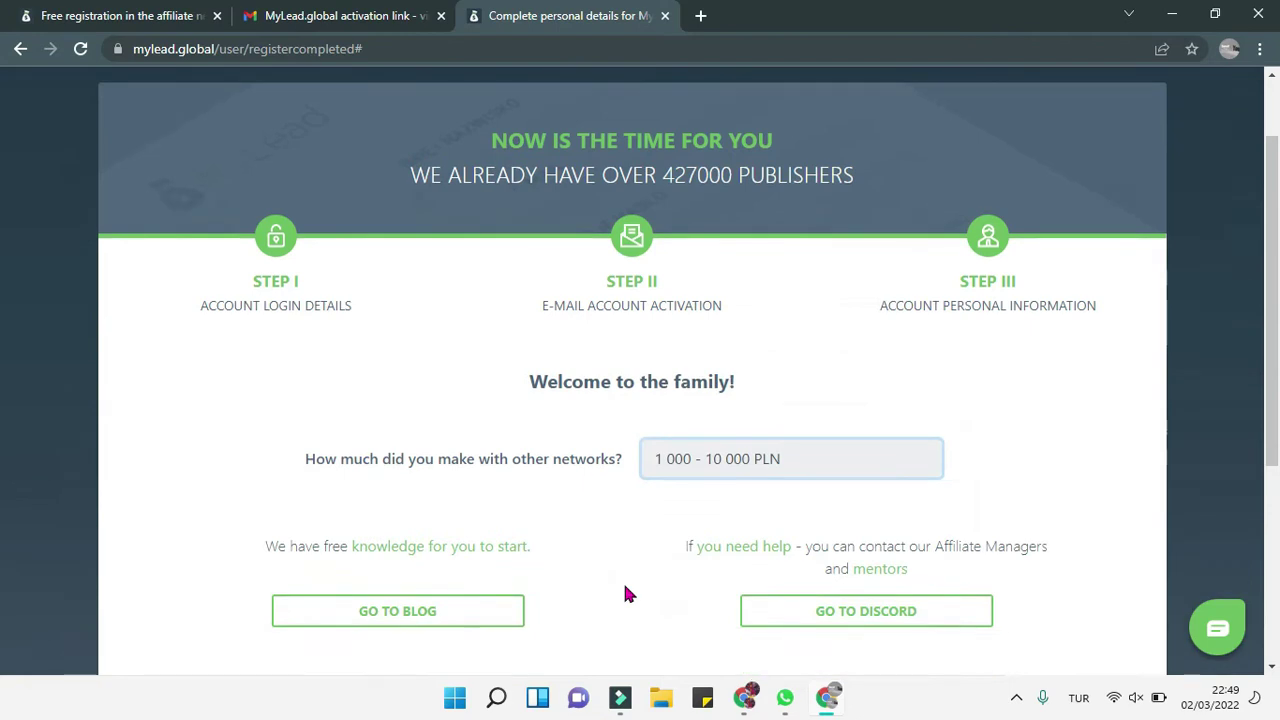
pyautogui.scroll(-1, 625, 594)
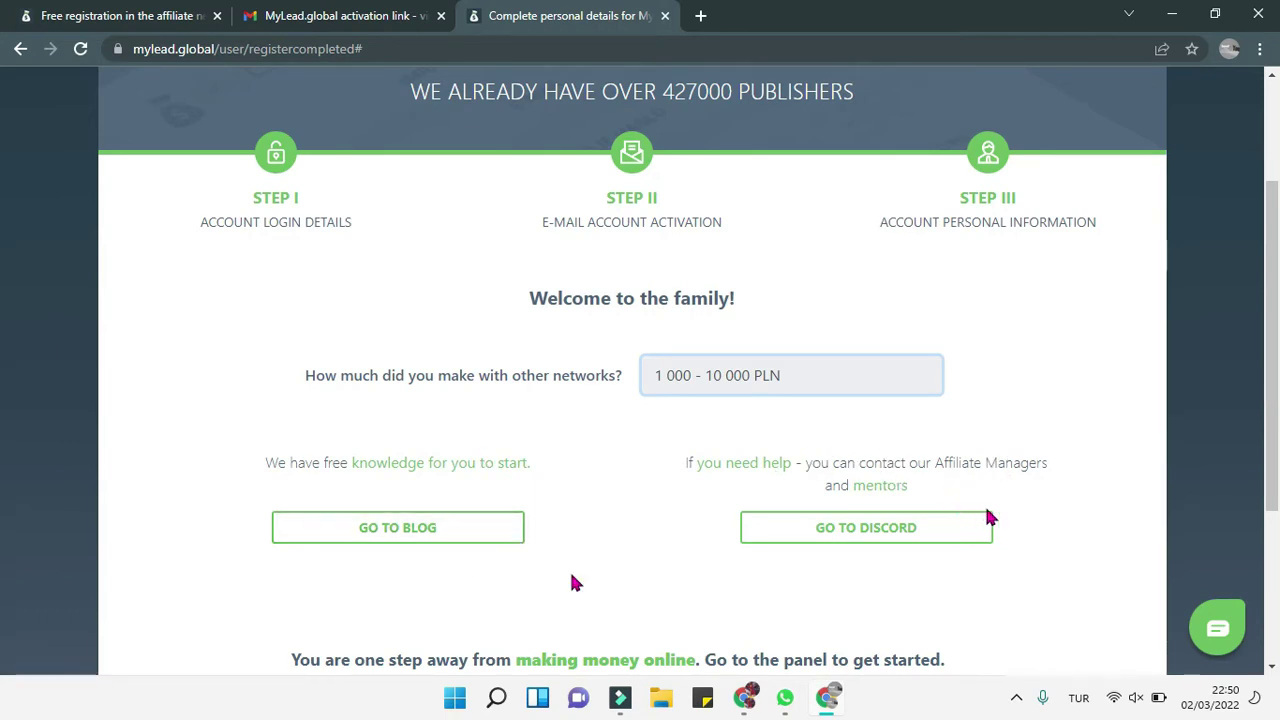
pyautogui.scroll(-2, 572, 580)
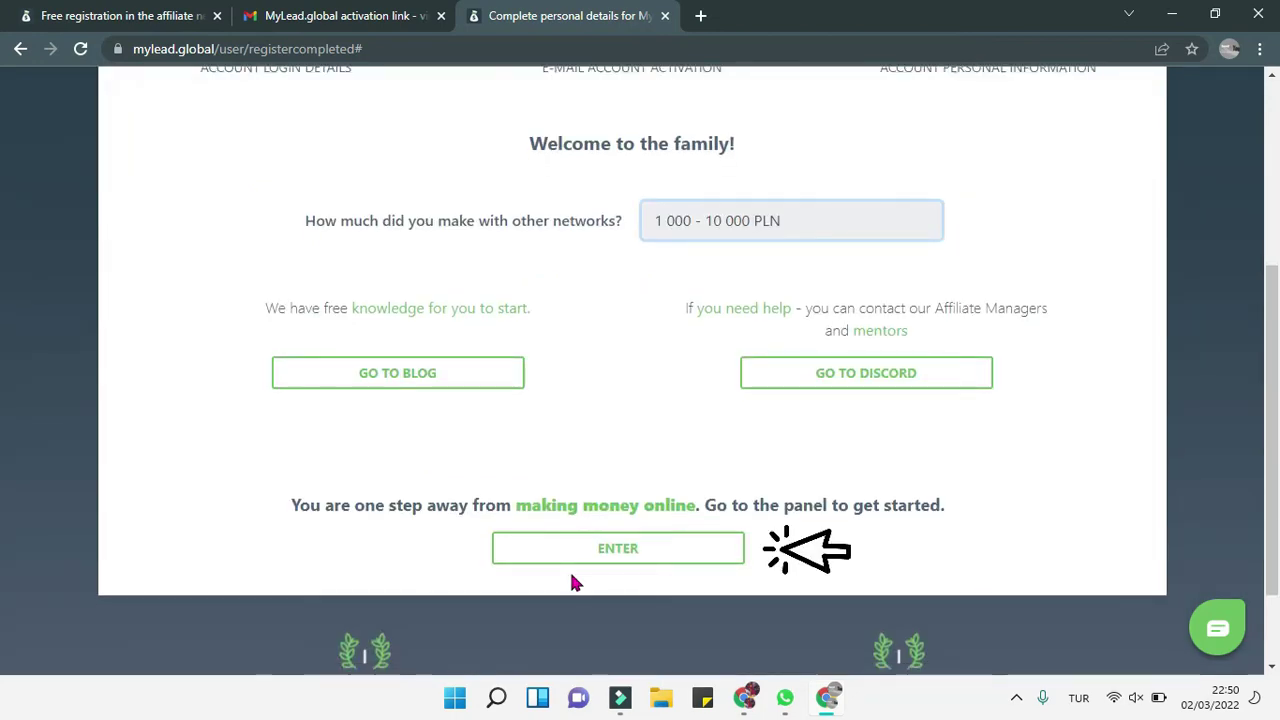
pyautogui.click(630, 557)
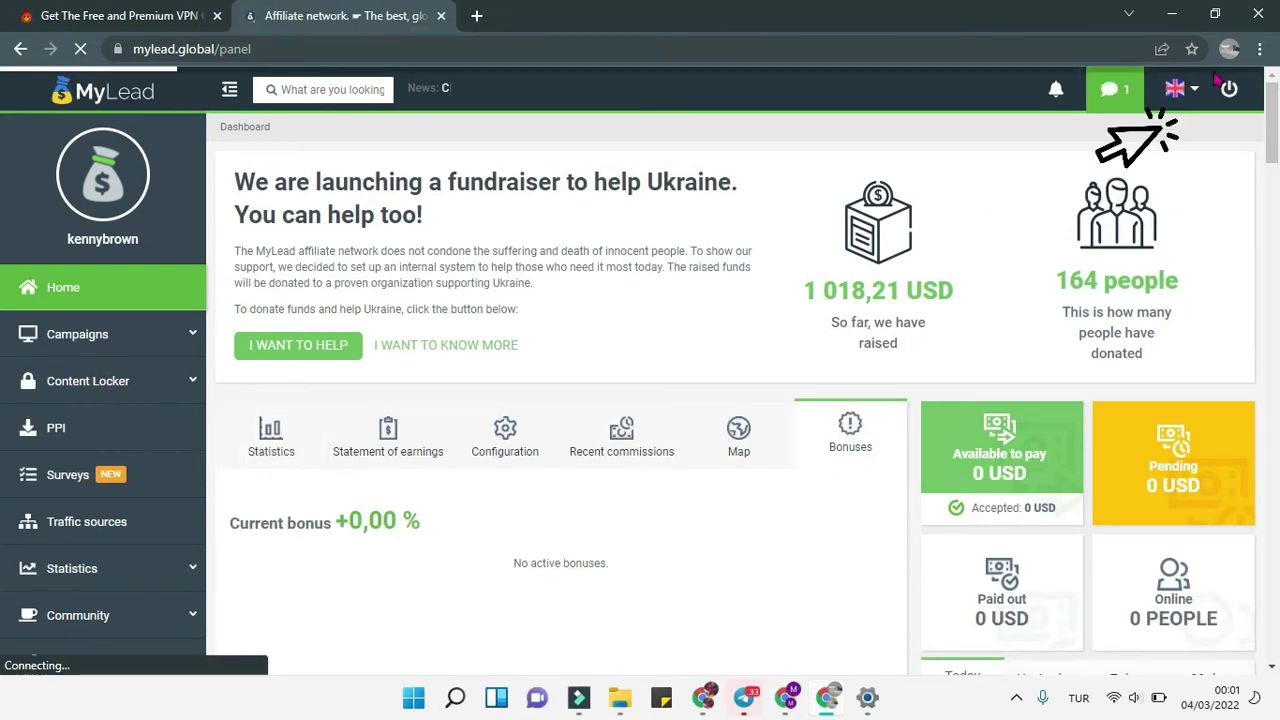
# Step: Switch the panel language to French and open Campagnes > Liste de campagne
pyautogui.click(1192, 98)
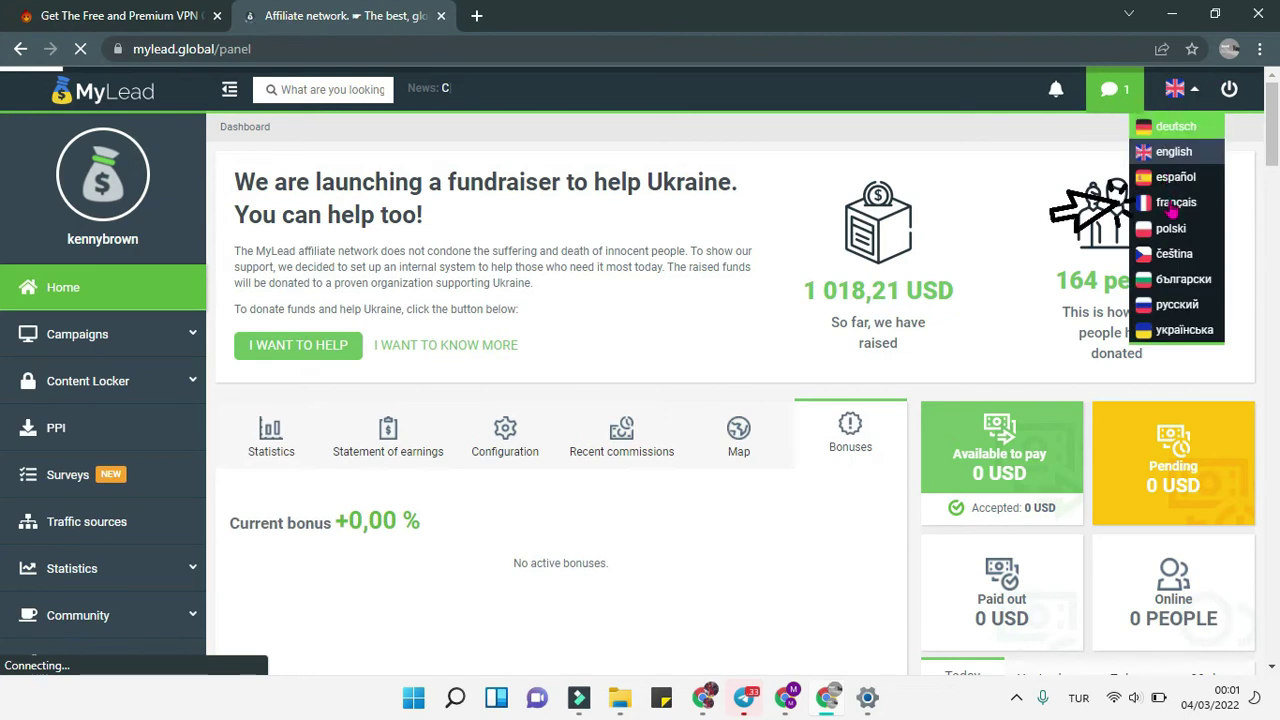
pyautogui.click(1172, 204)
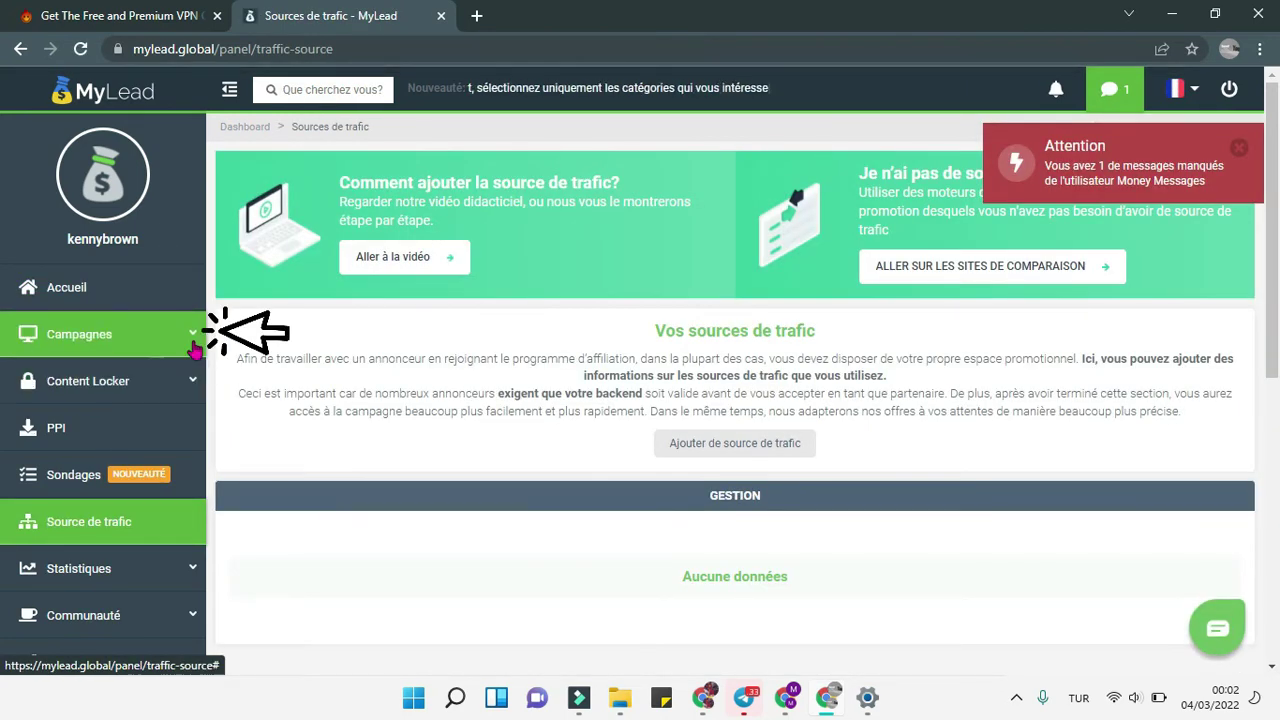
pyautogui.click(194, 349)
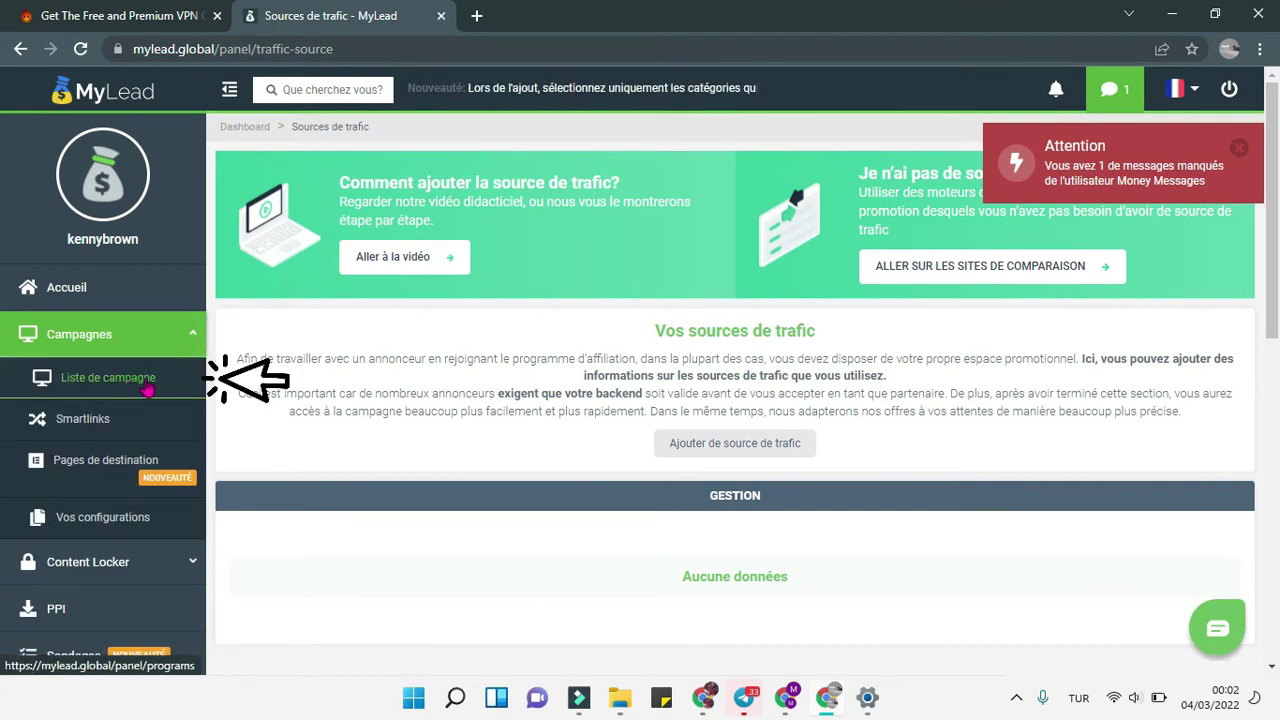
pyautogui.click(147, 388)
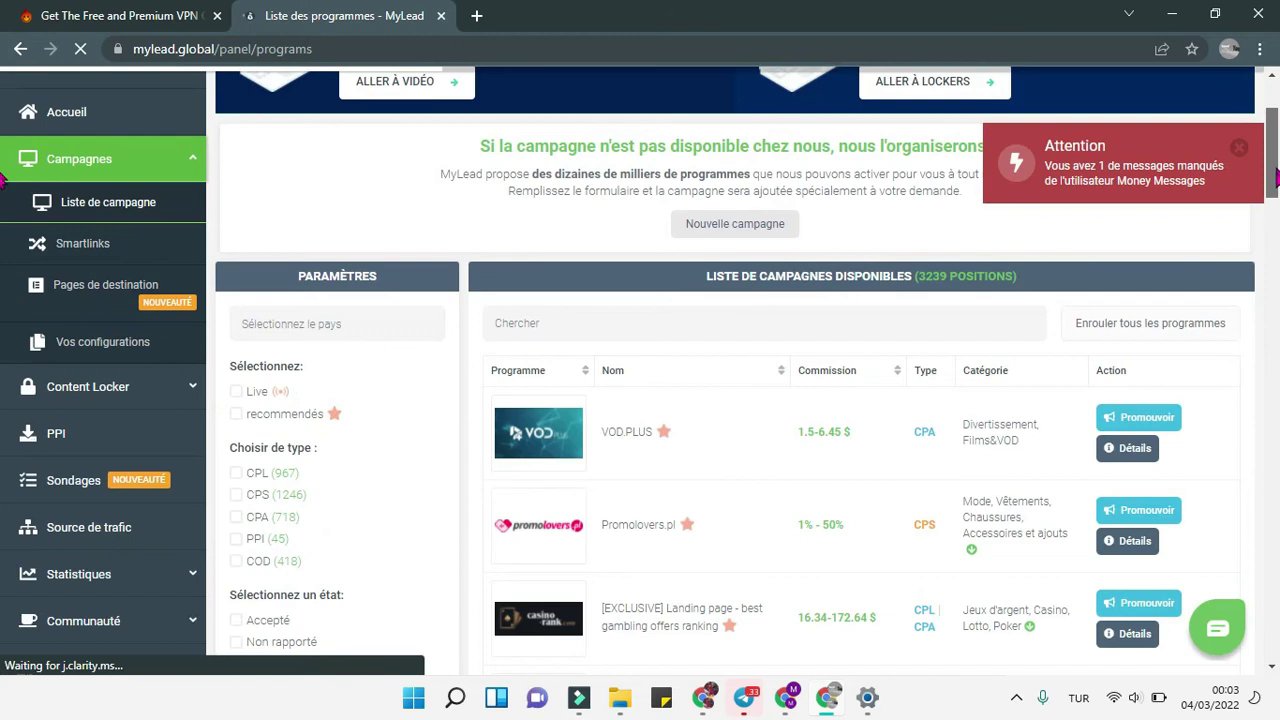
# Step: Filter the campaign list to the Chaussures category
pyautogui.scroll(-3, 4, 180)
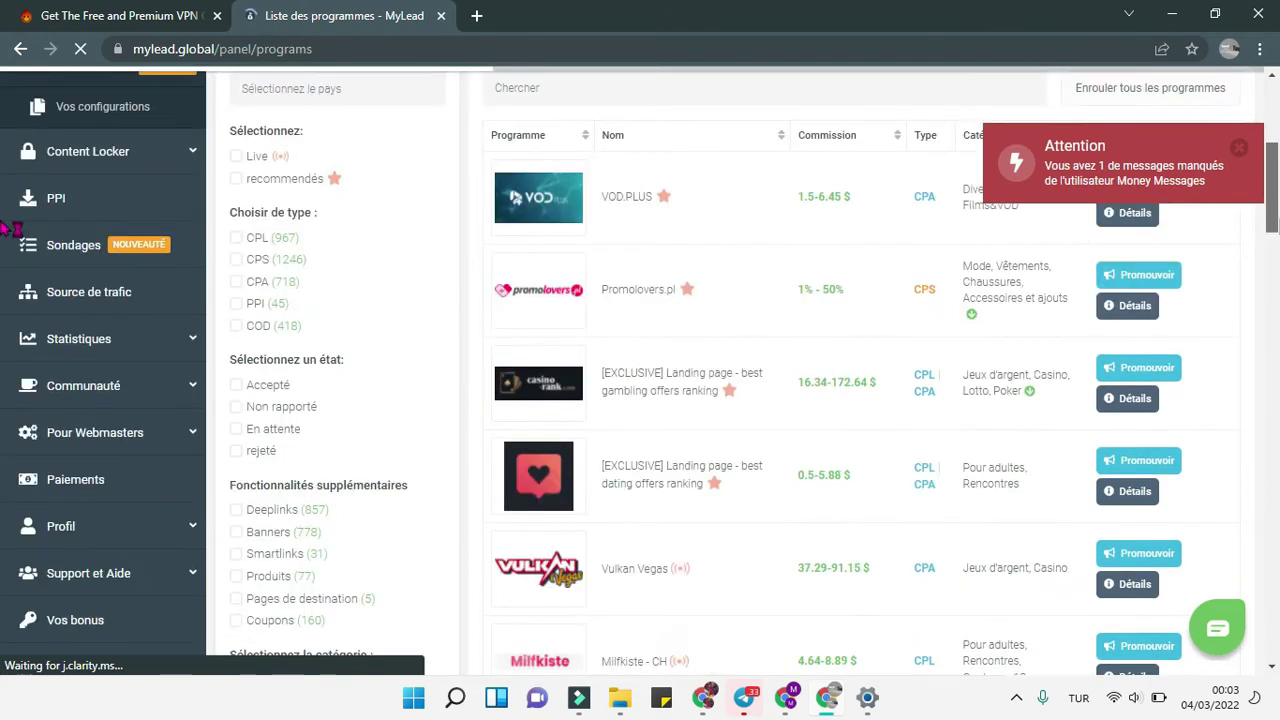
pyautogui.scroll(-1, 4, 229)
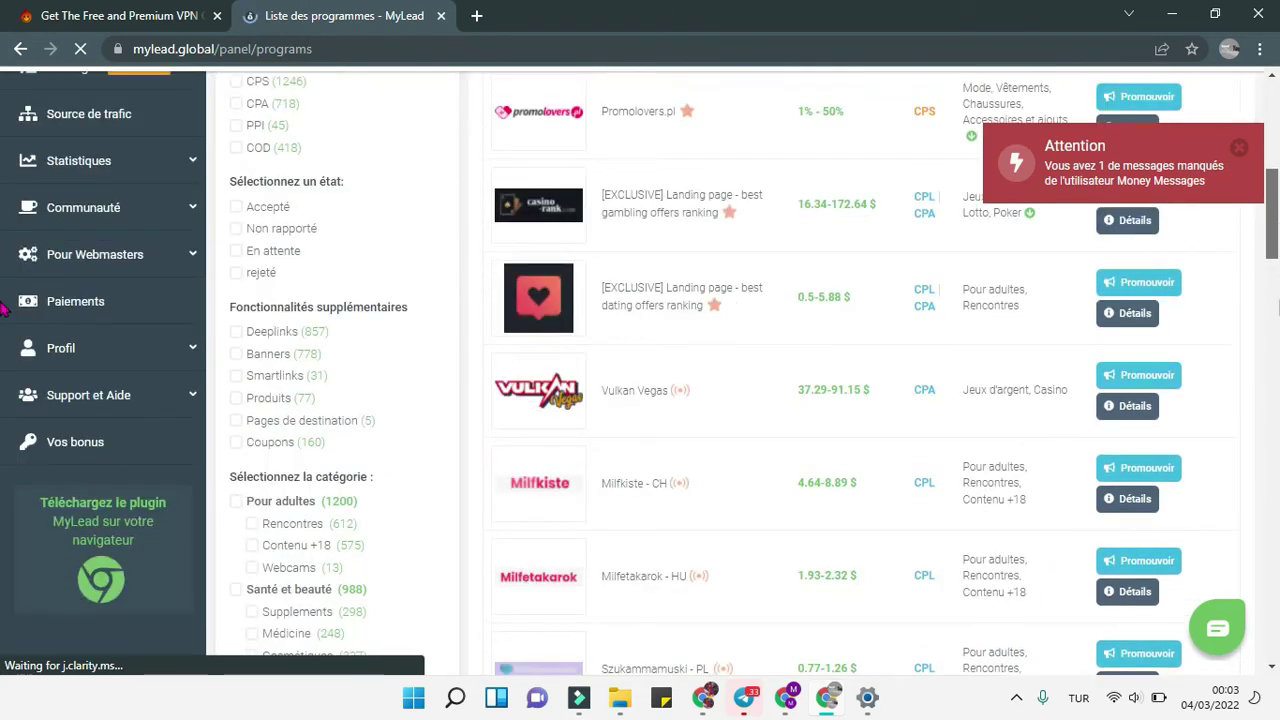
pyautogui.scroll(-5, 4, 310)
pyautogui.scroll(2, 4, 290)
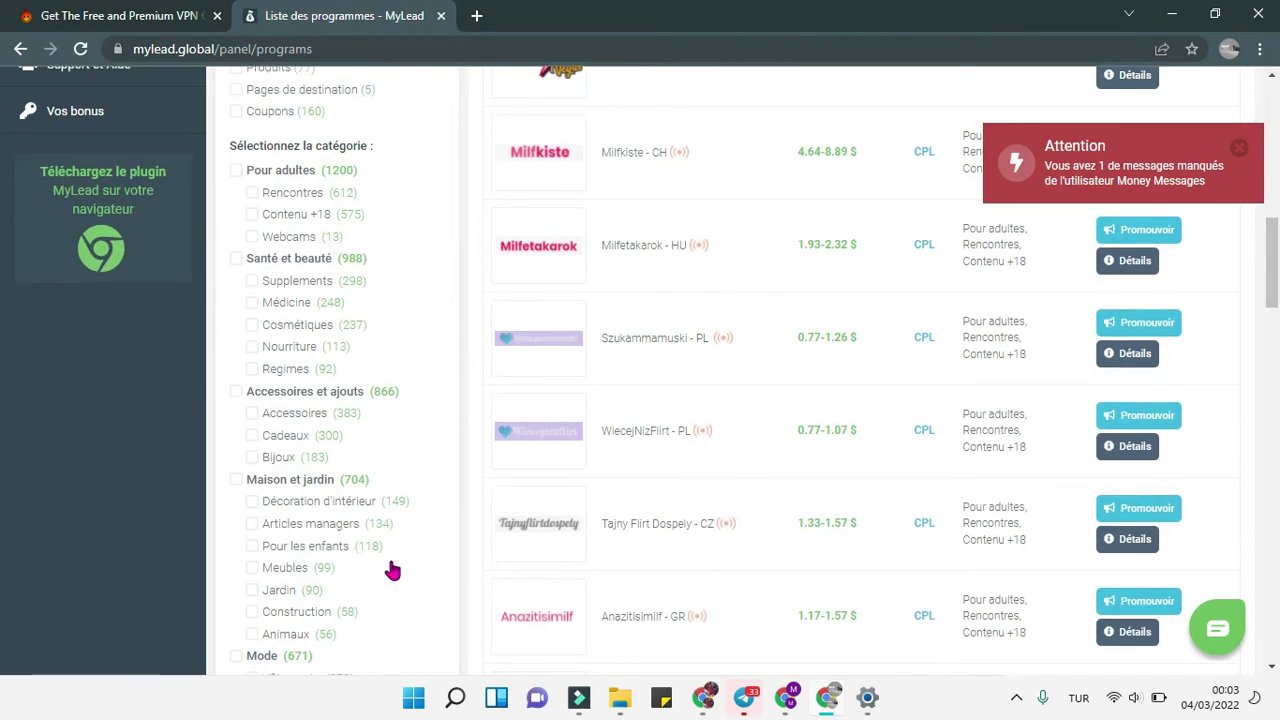
pyautogui.scroll(-2, 392, 570)
pyautogui.click(292, 505)
# Step: Open SOHOSHOP - RU's Promouvoir page and verify the Adresse URL card to reach traffic-source setup
pyautogui.click(1146, 598)
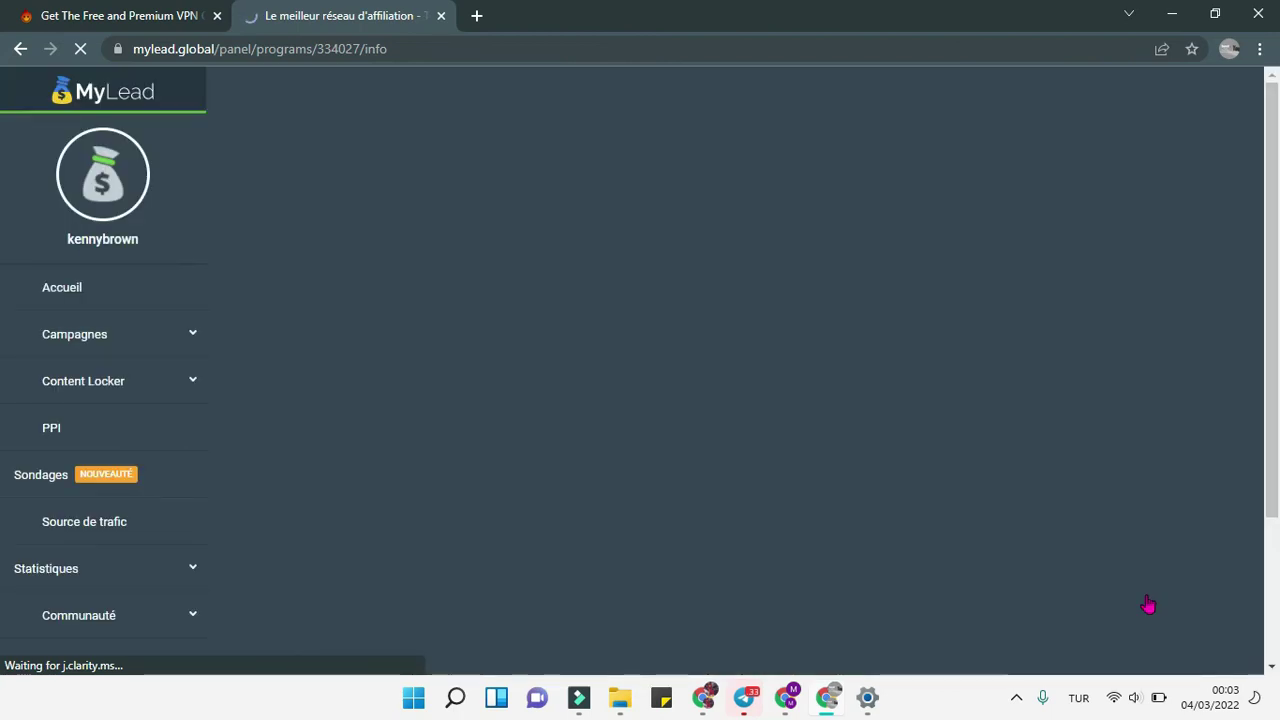
pyautogui.scroll(-2, 1148, 604)
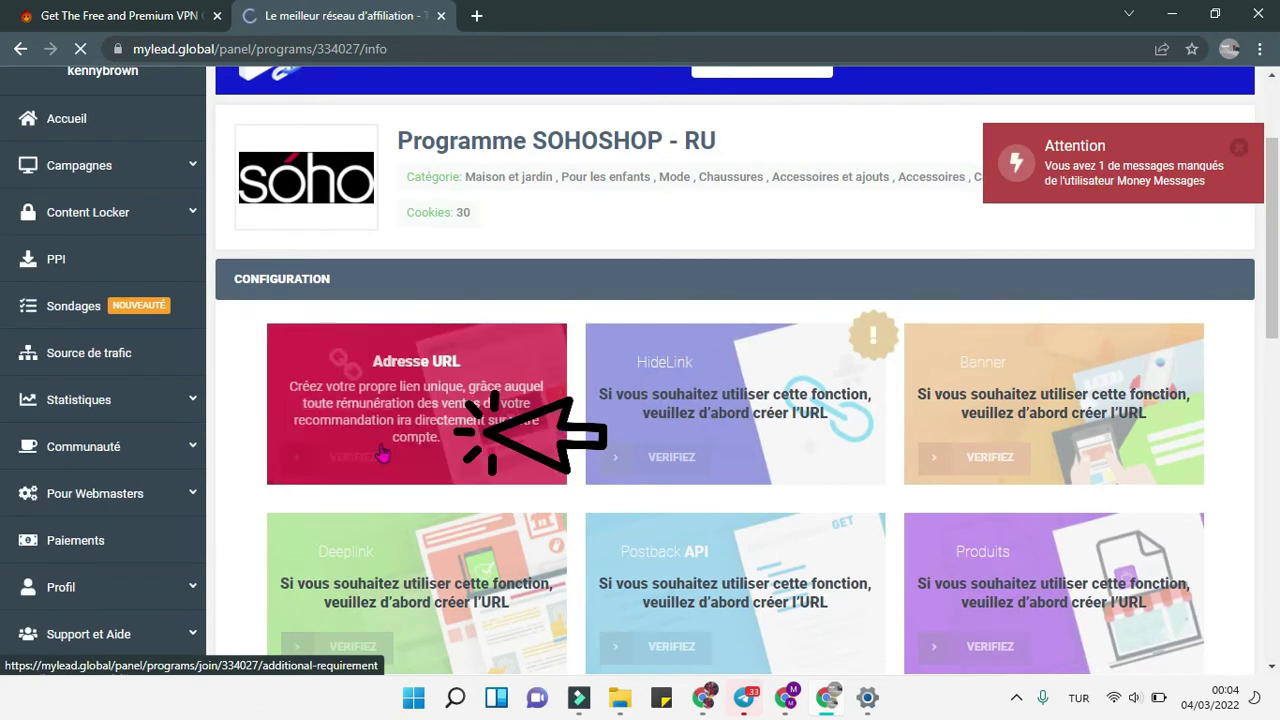
pyautogui.click(381, 455)
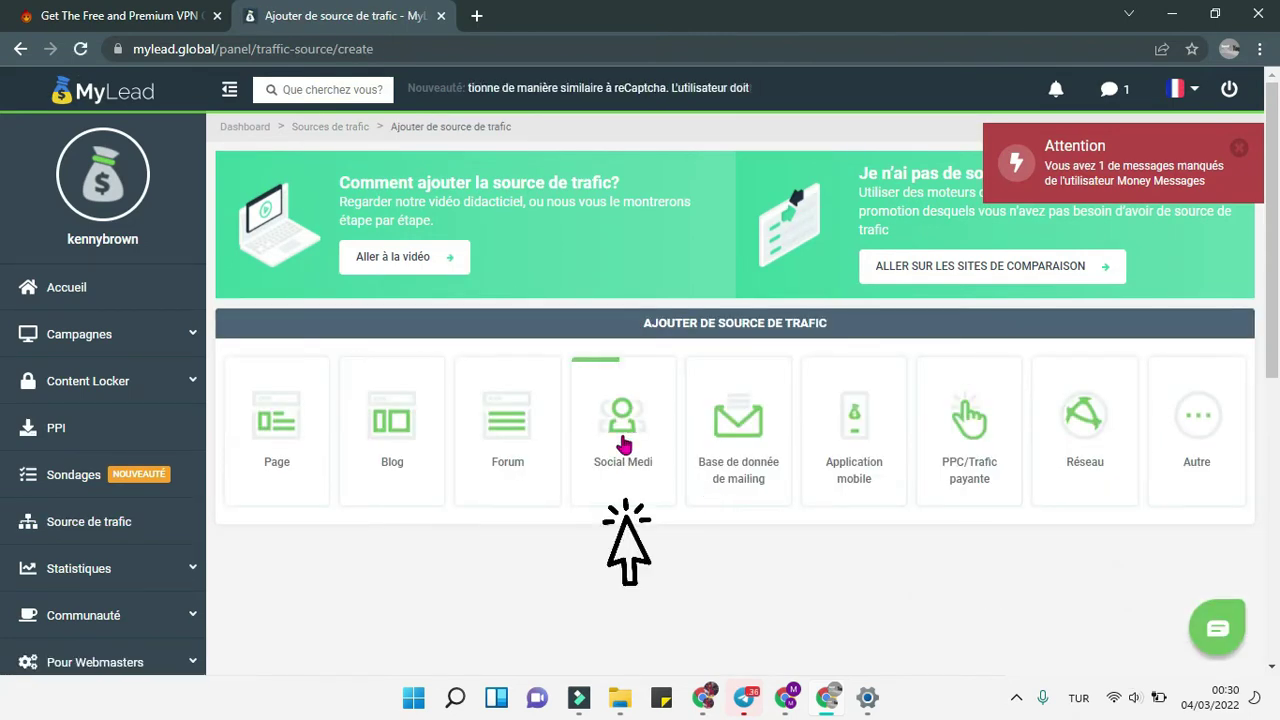
# Step: Pick Social Media as the traffic source type and expand the Médias sociaux network list
pyautogui.click(622, 443)
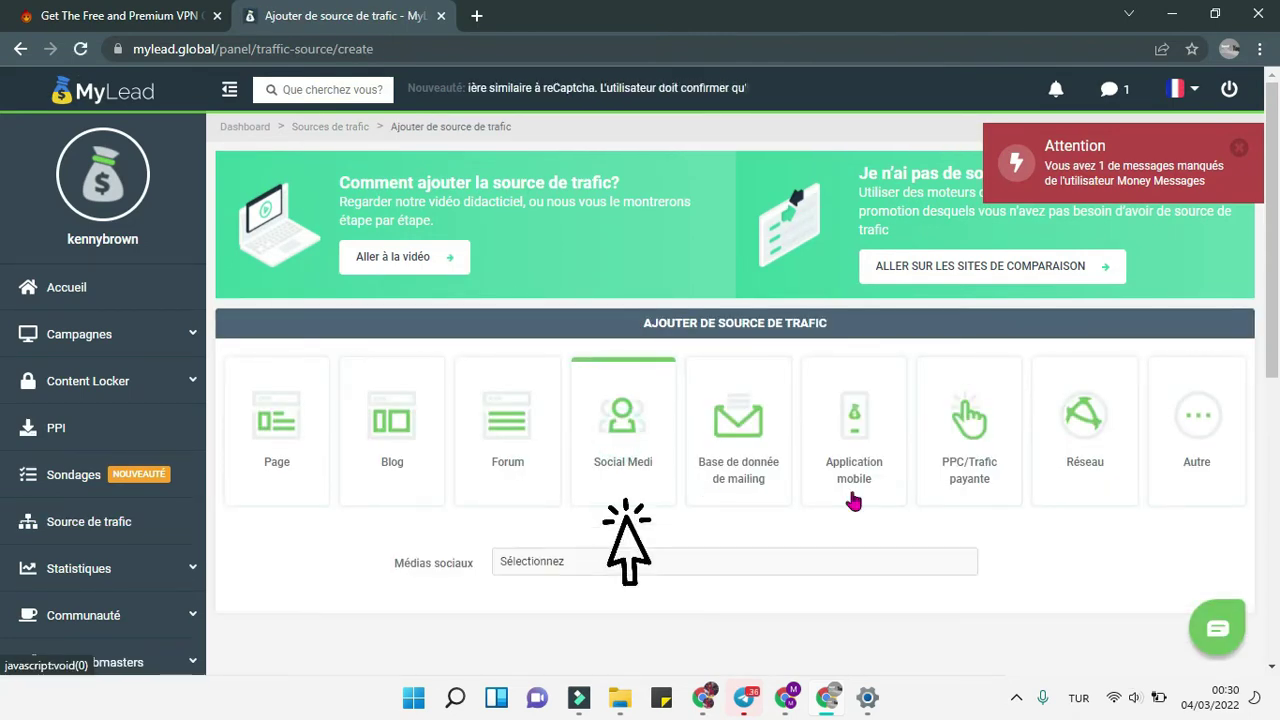
pyautogui.scroll(-1, 916, 466)
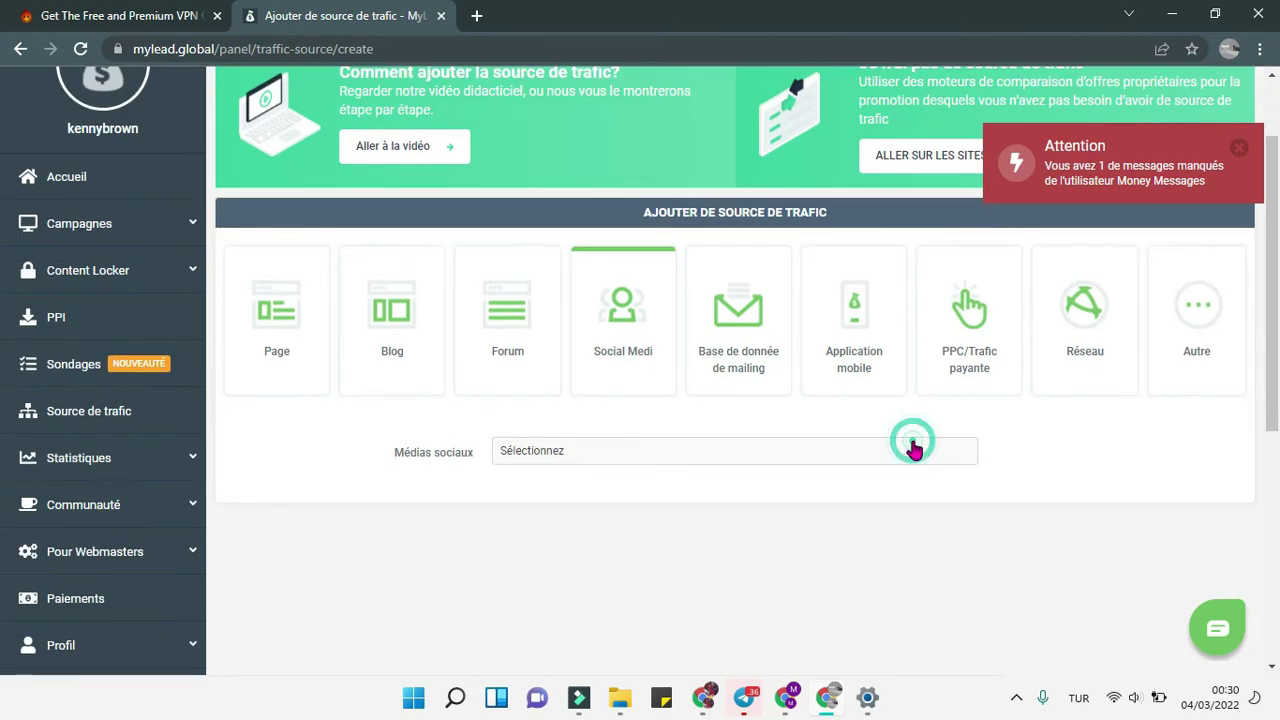
pyautogui.click(912, 450)
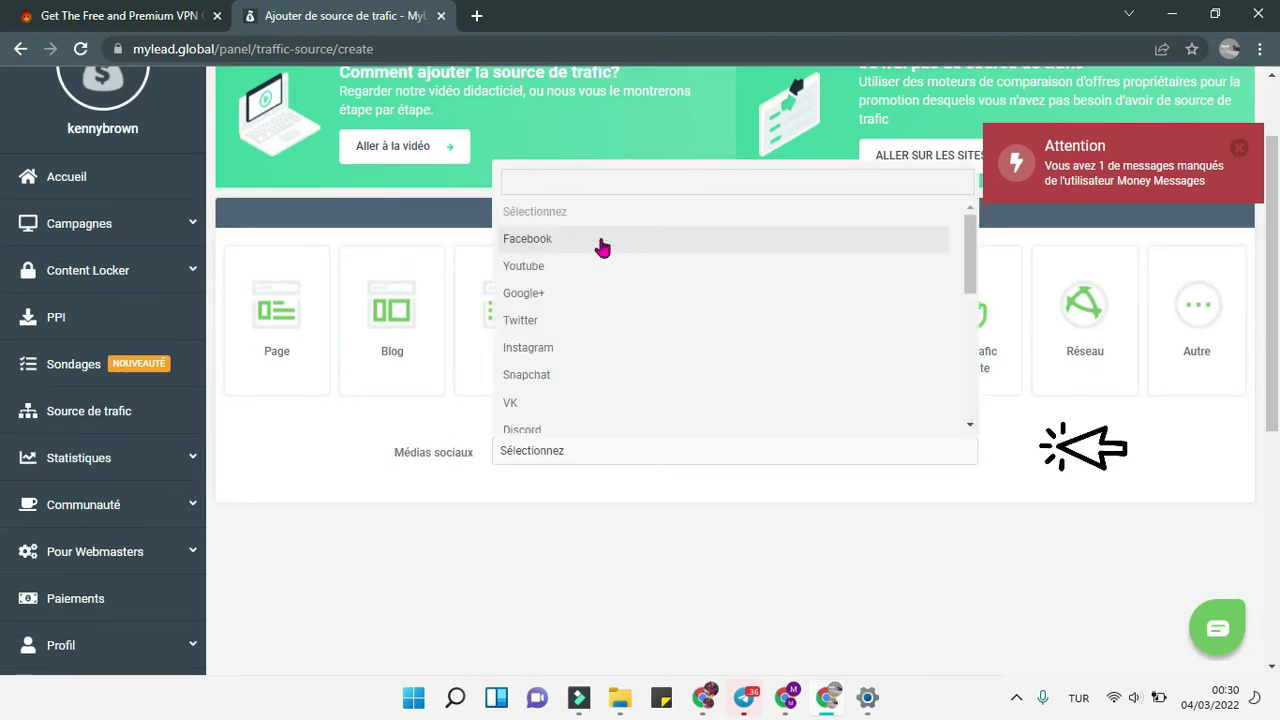